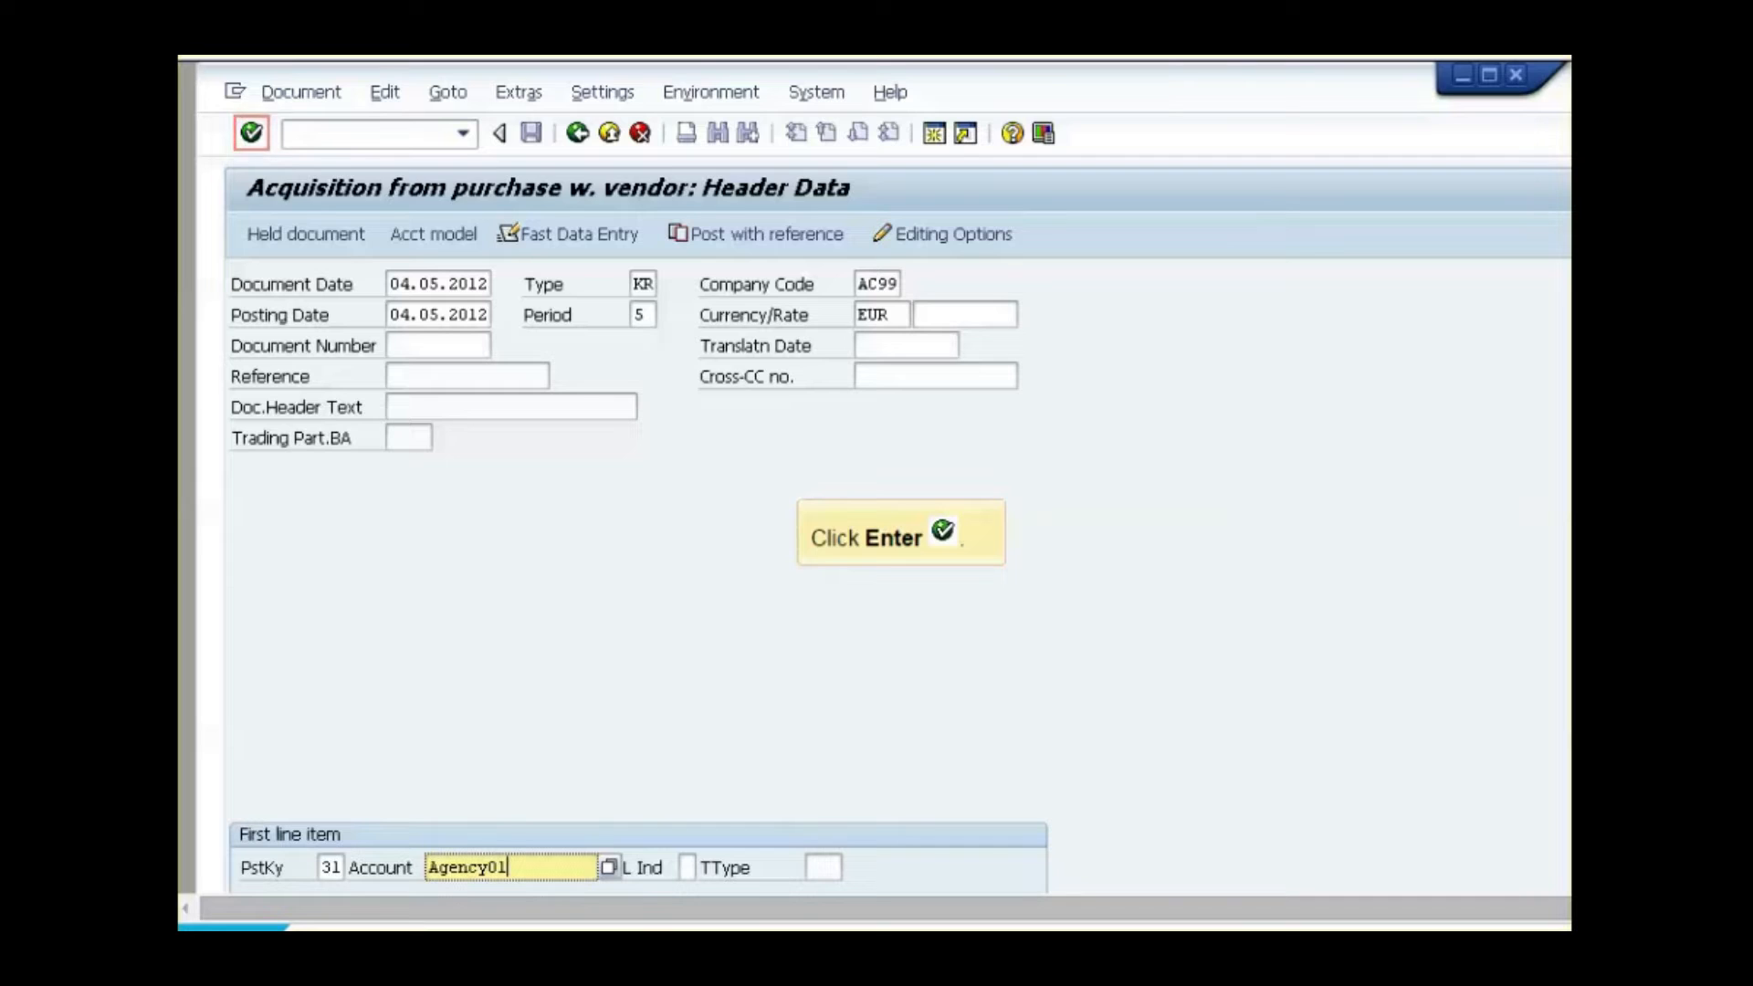
Confirm the vendor invoice header and enter an amount of 1100000 EUR with a tax amount of 100000 on the vendor item
key(Return)
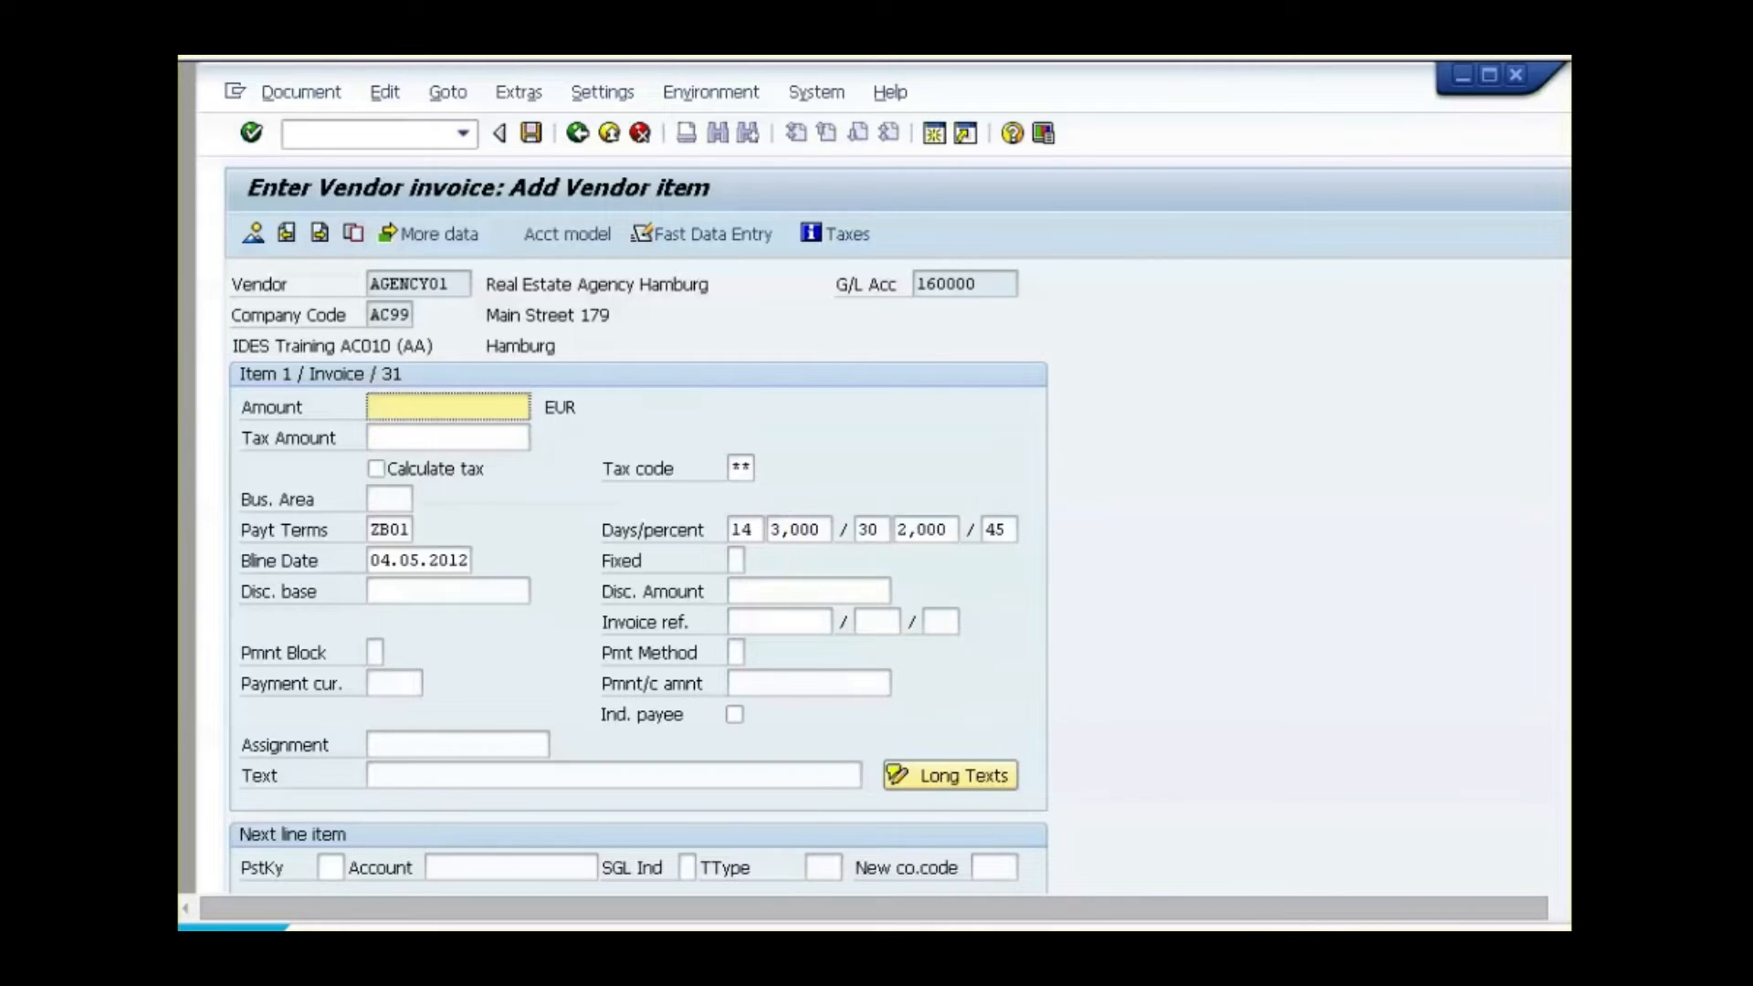
text(1100000)
key(Tab)
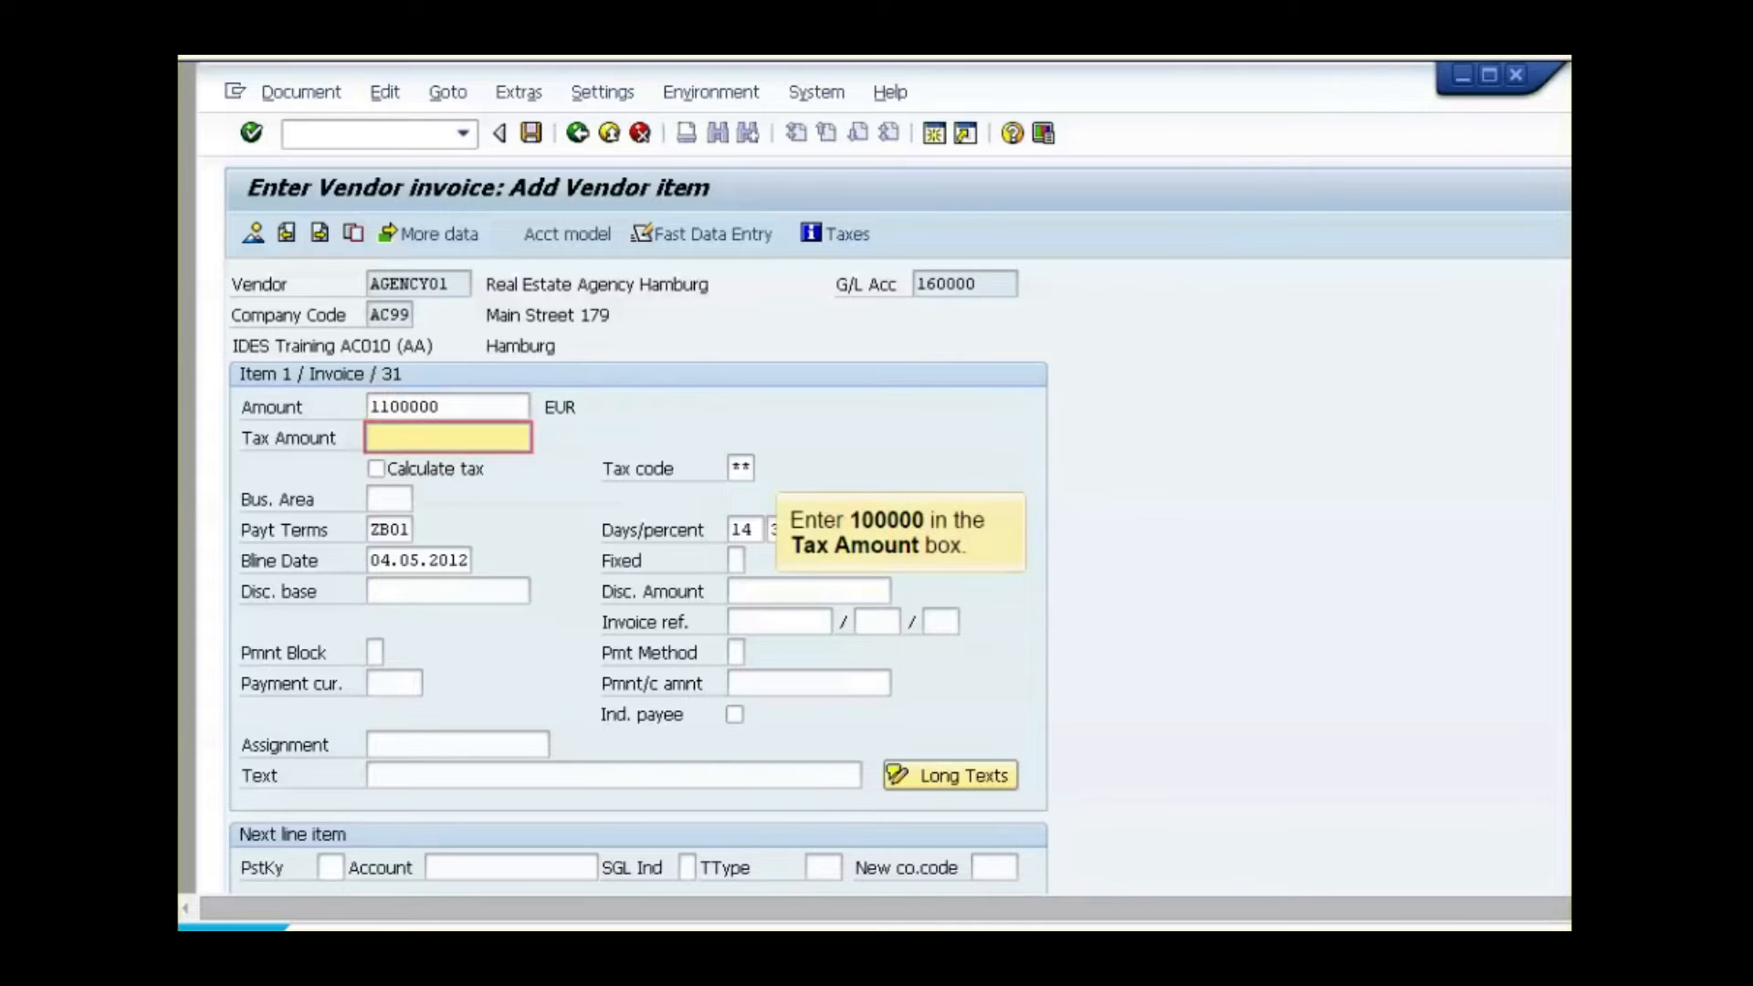
text(100000)
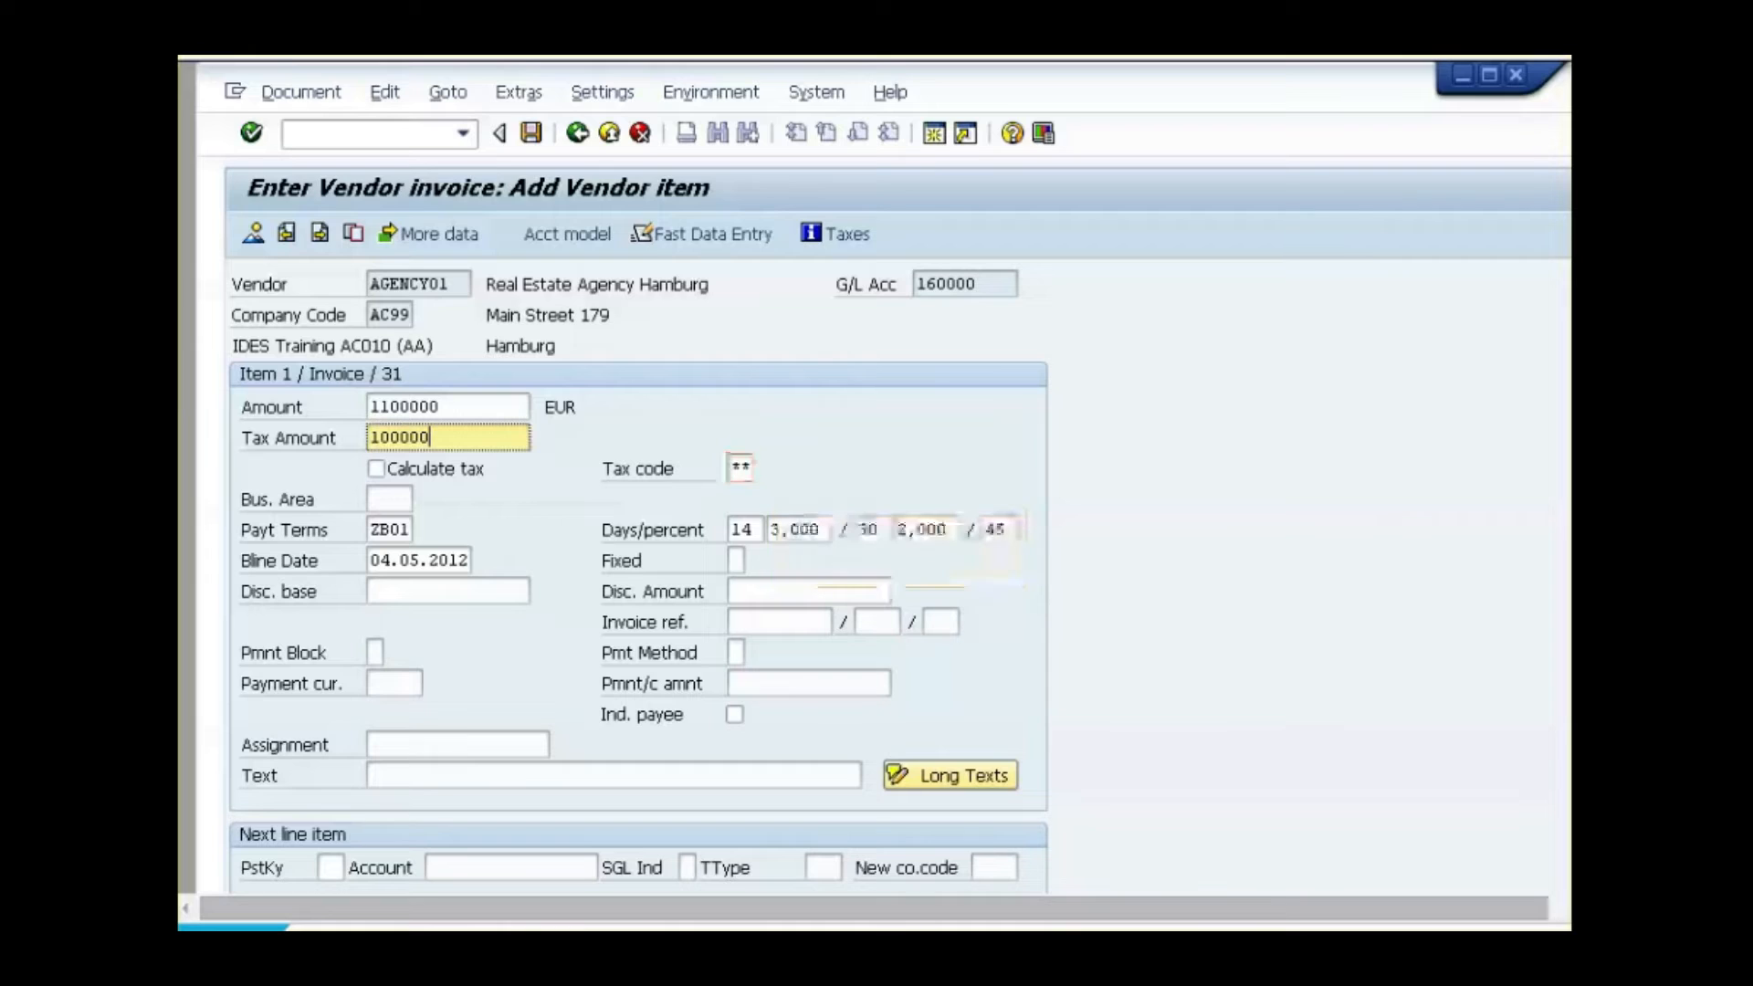
Assign tax code 1I (Input tax 10%) to the vendor item and set its payment terms to R001
click(740, 467)
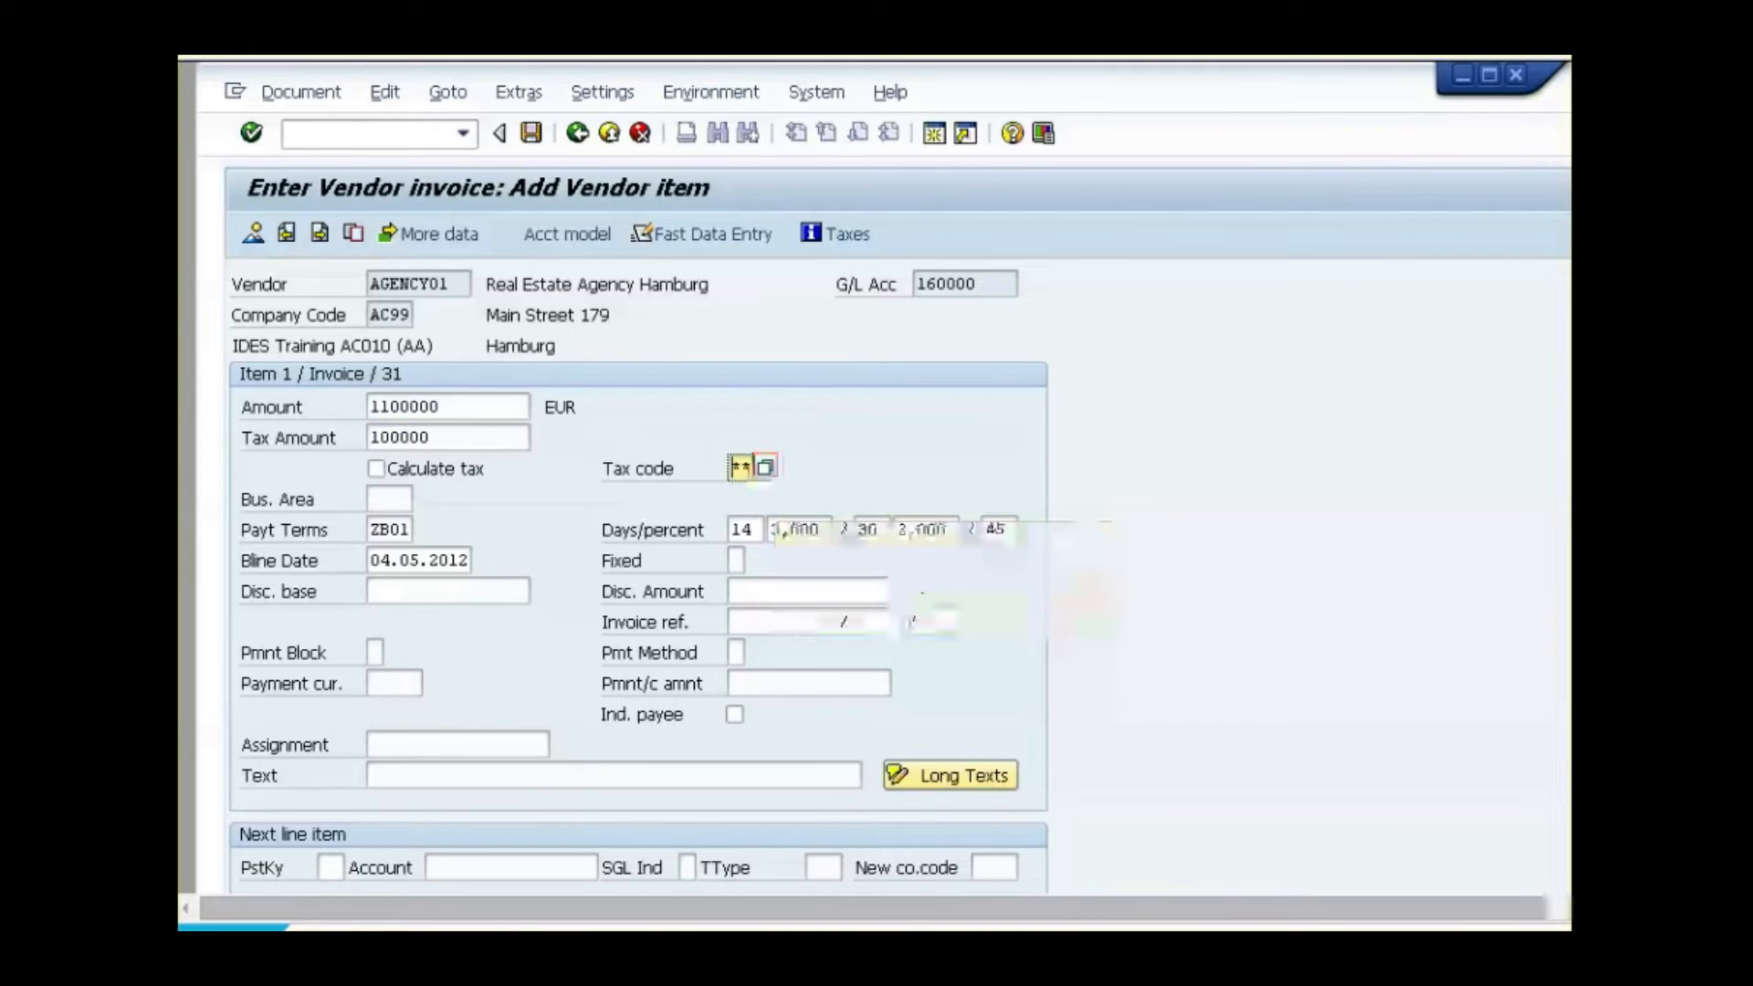
click(766, 469)
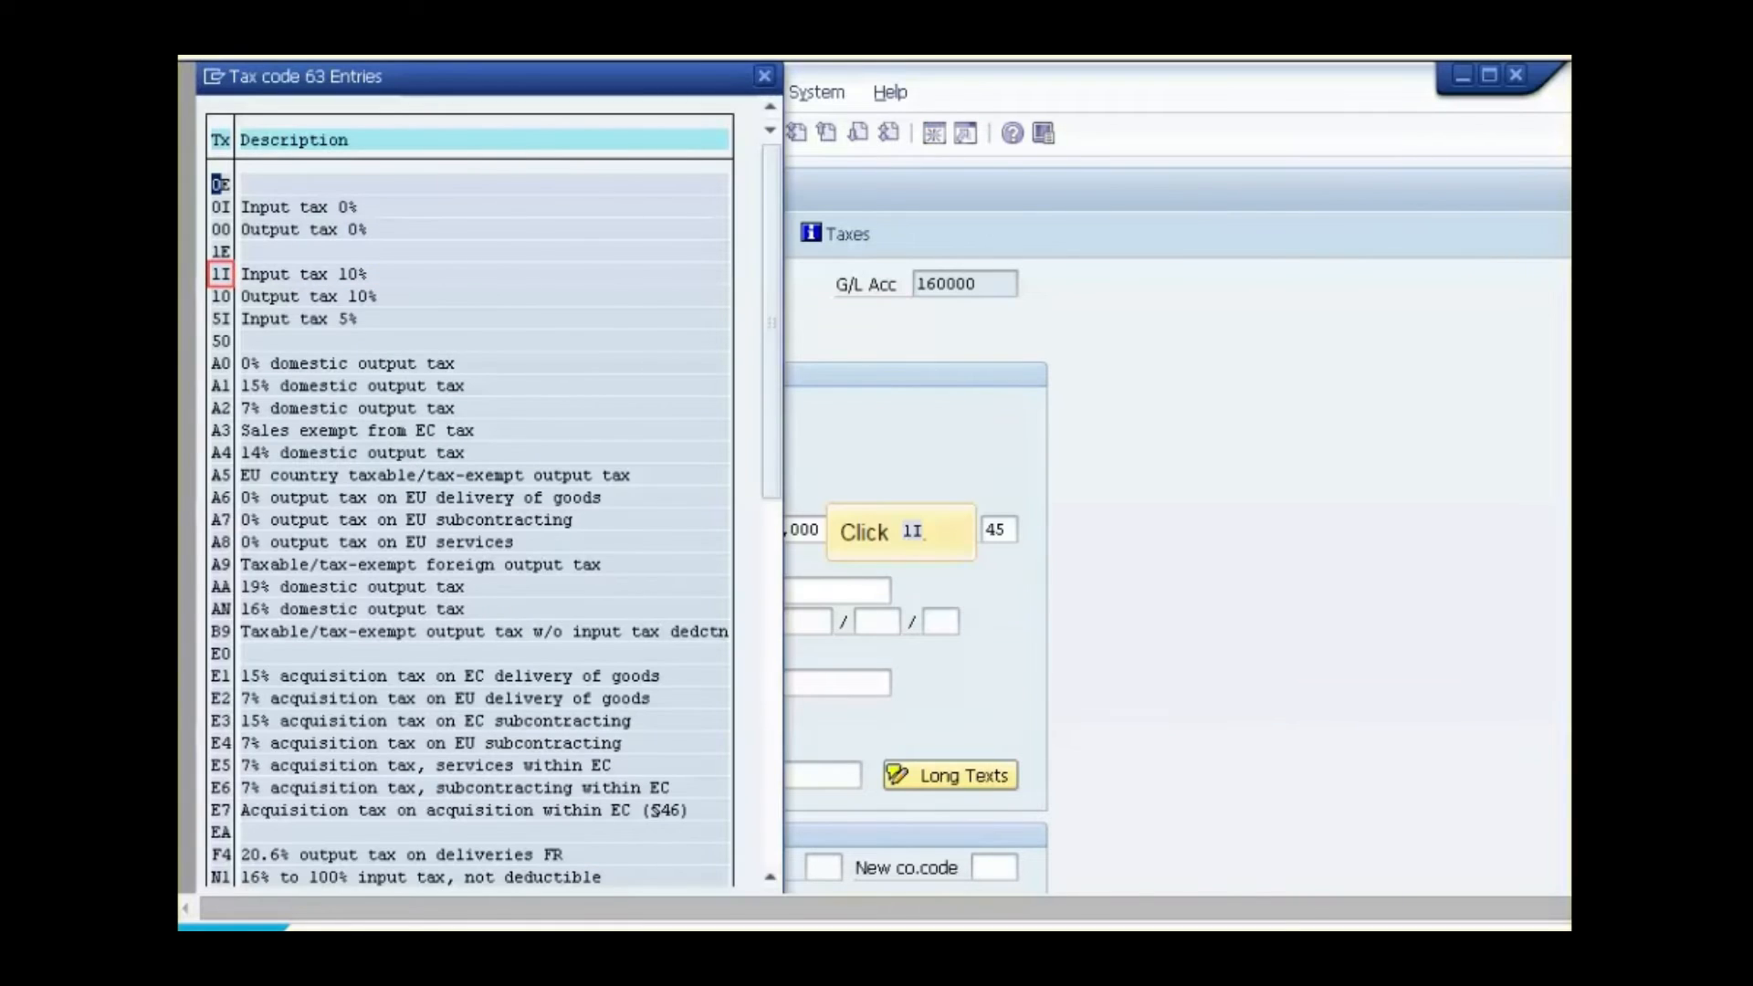
click(225, 274)
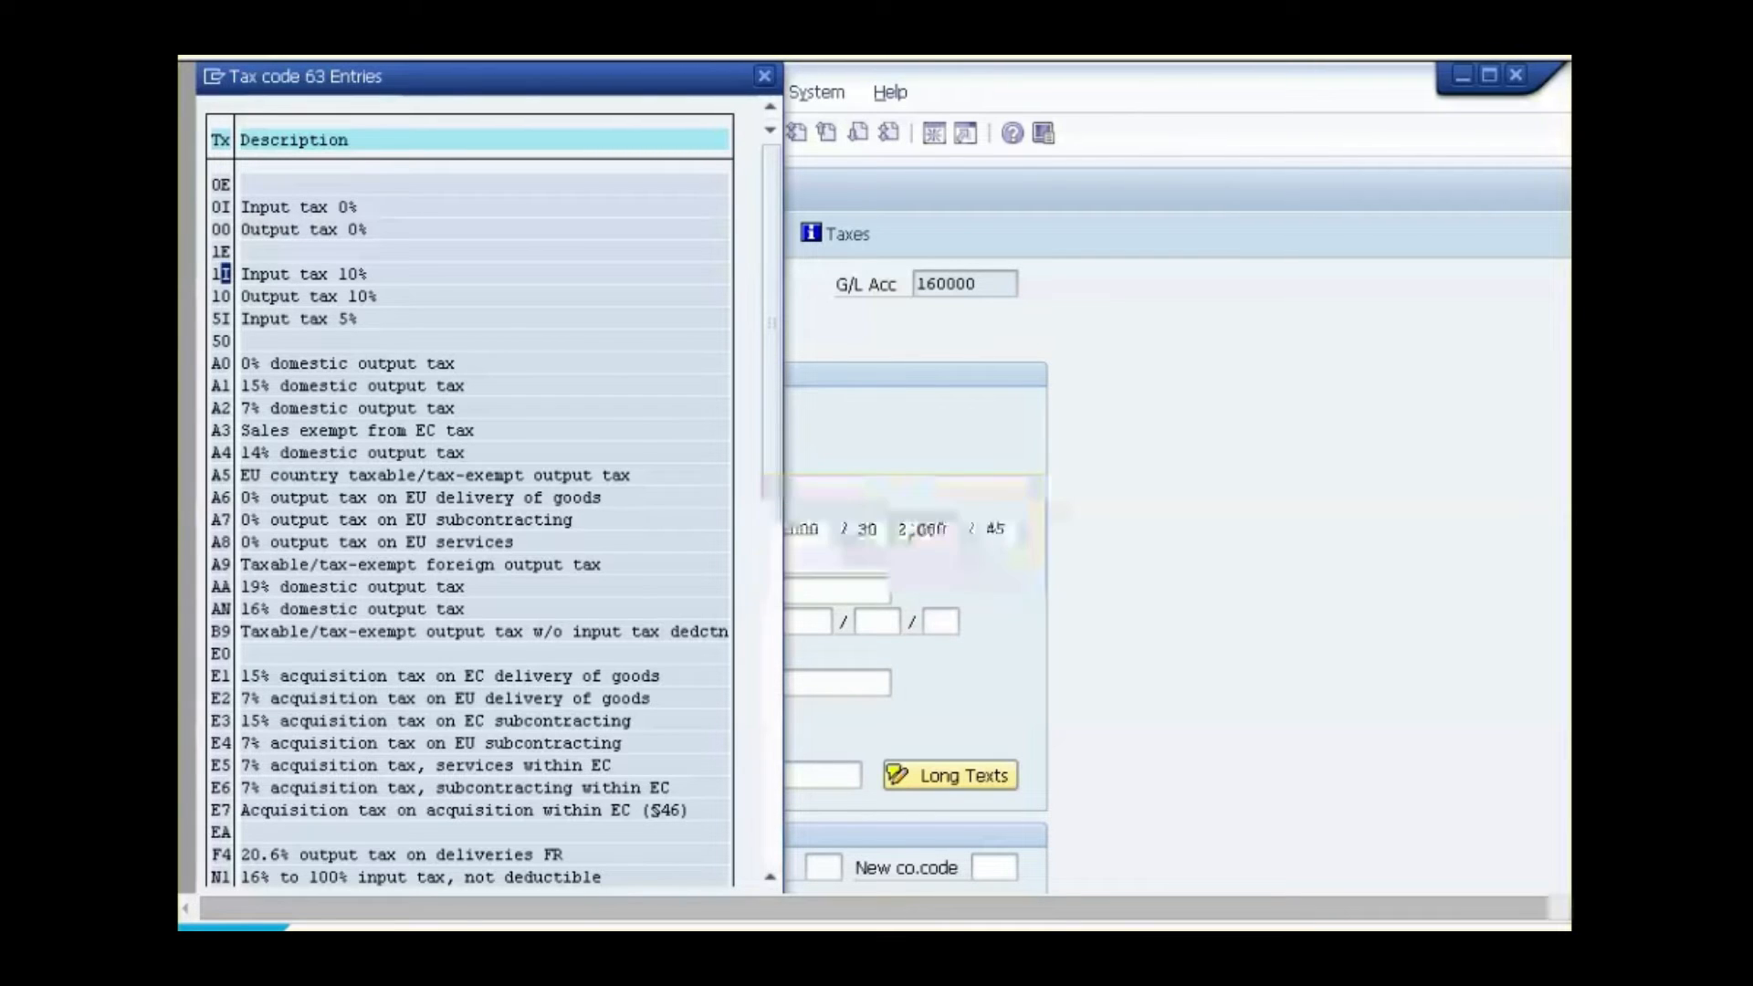
key(Return)
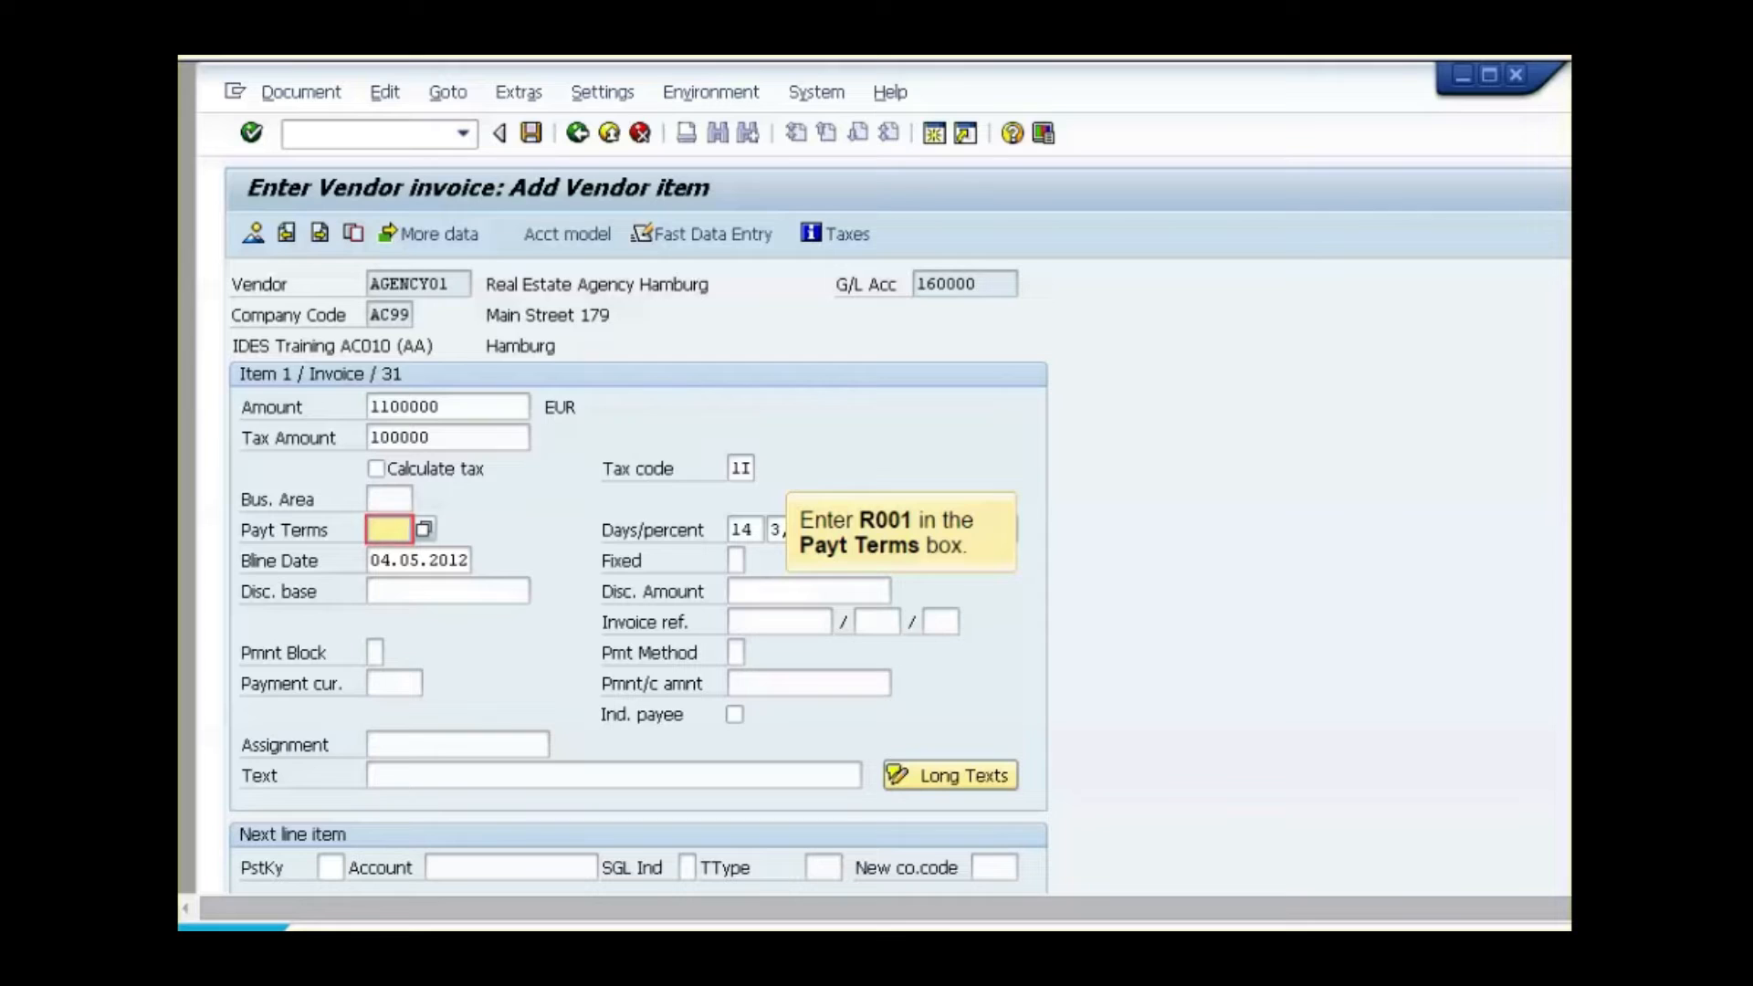
text(ZB01)
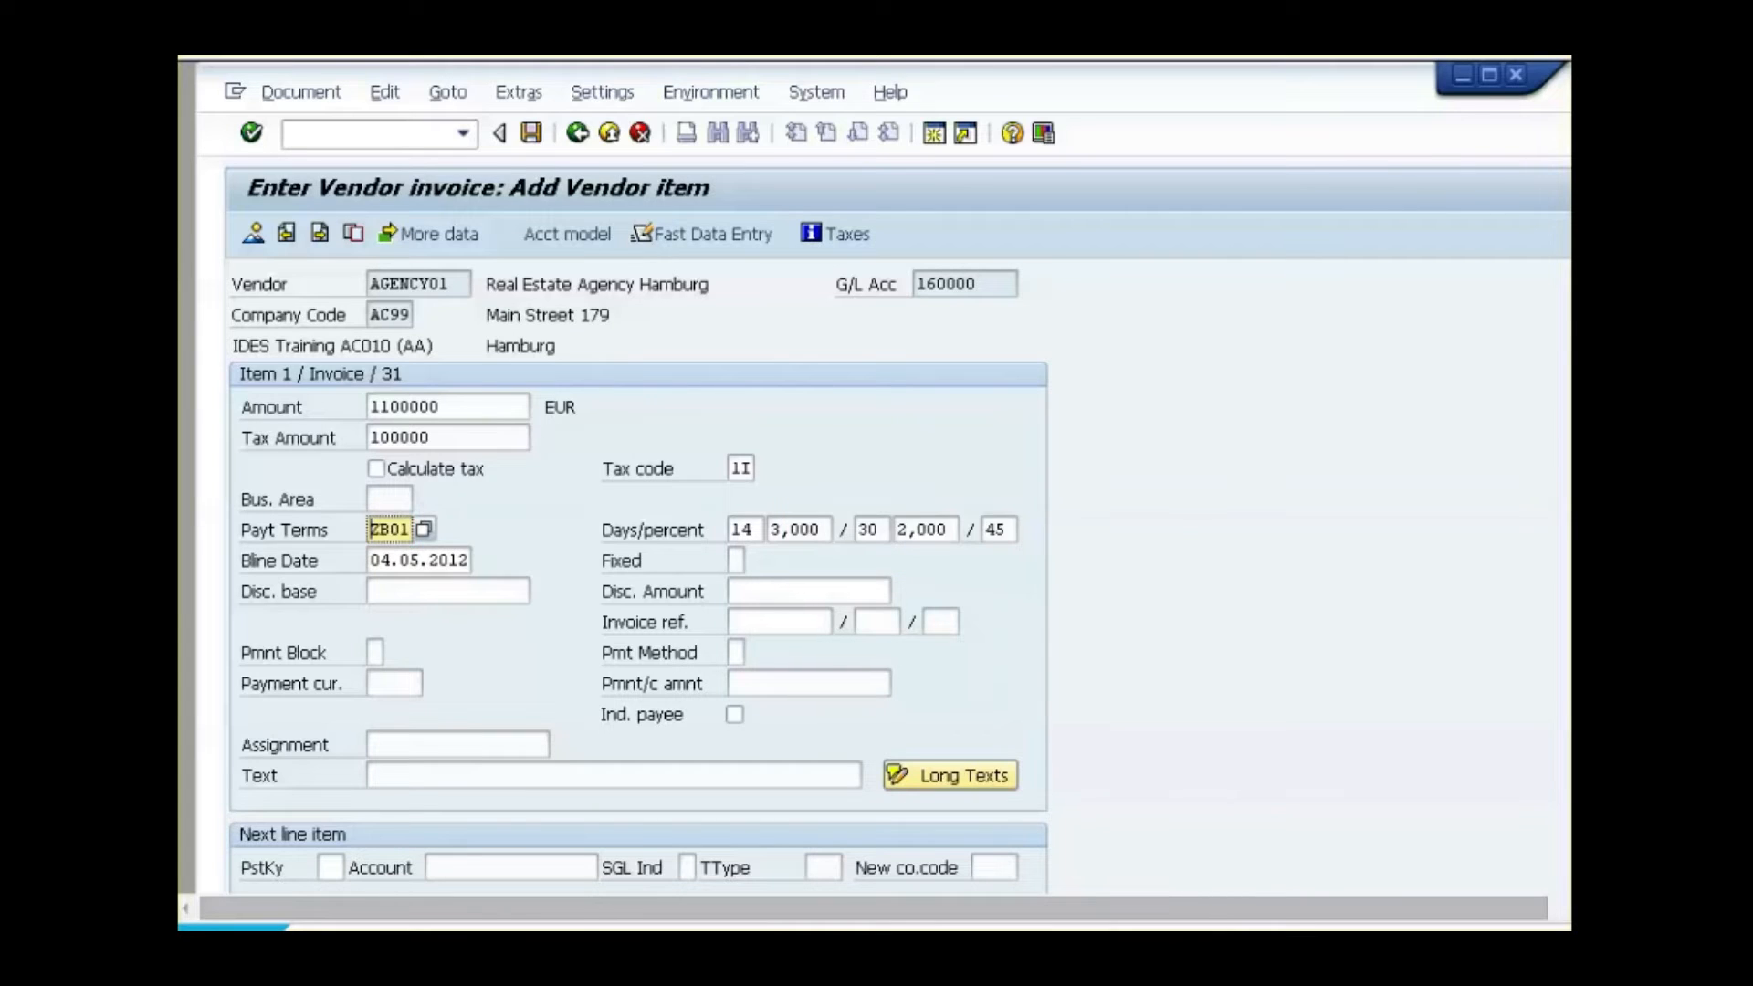
key(Return)
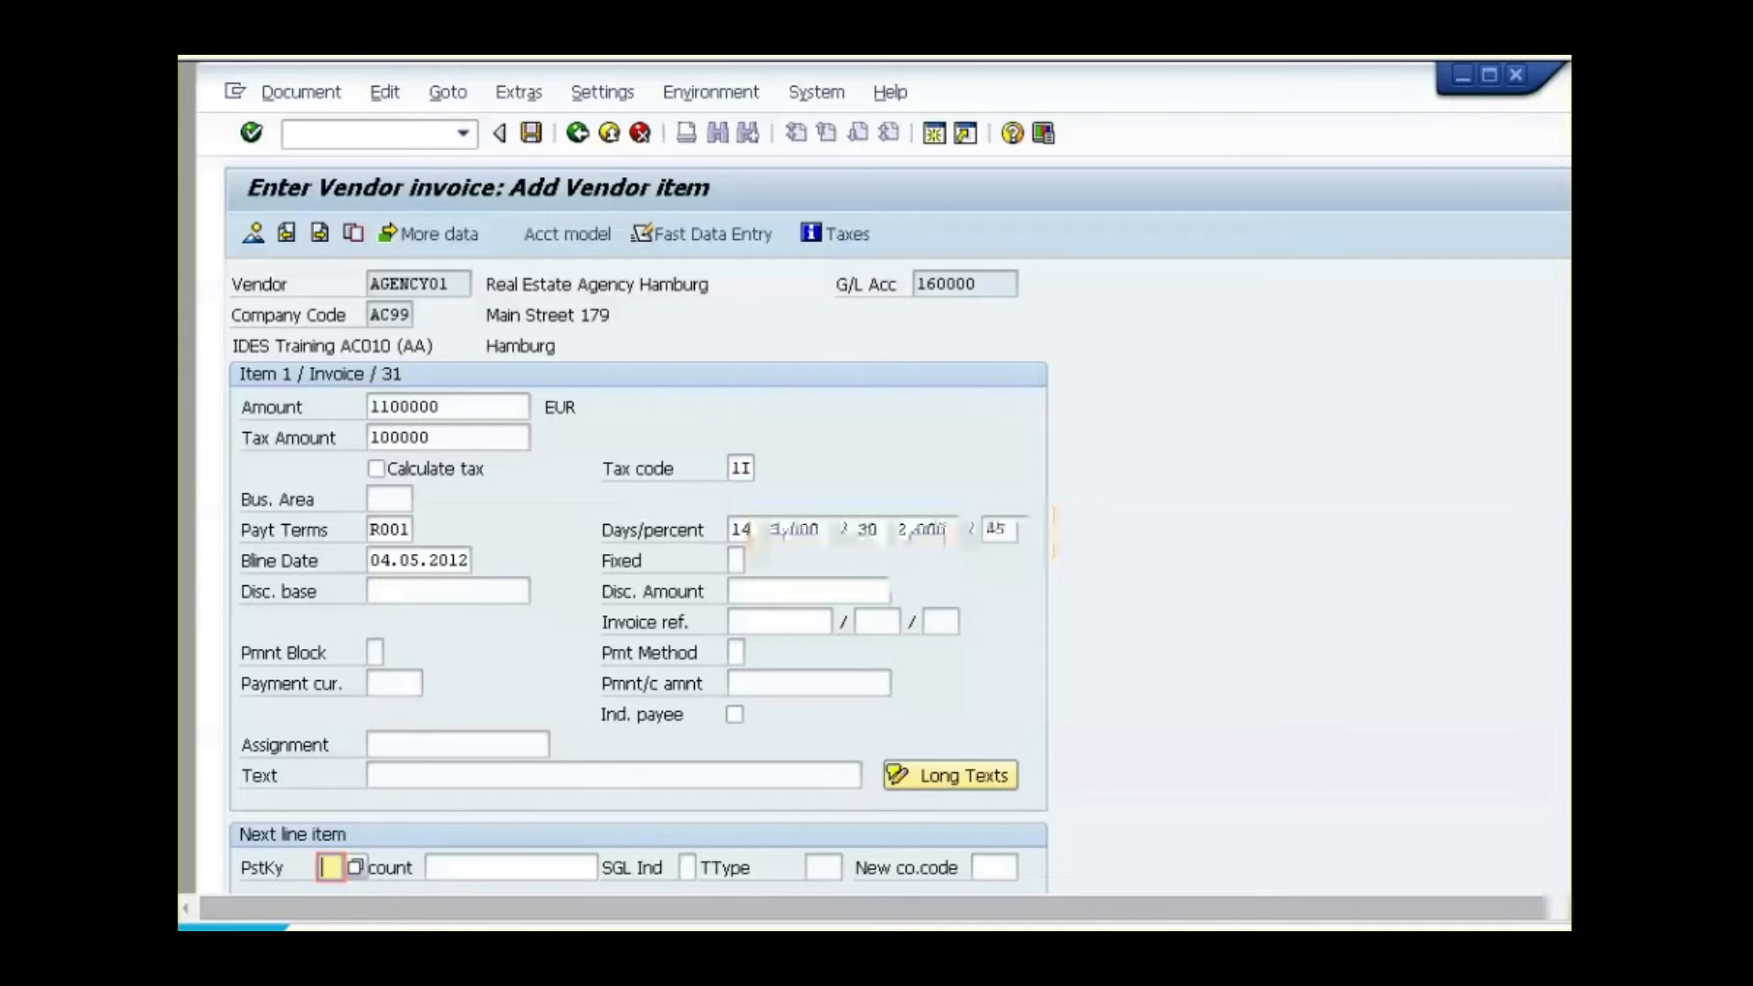
Add an asset line item with posting key 70, account 1006-0 and transaction type 100, entering * as its amount
text(70)
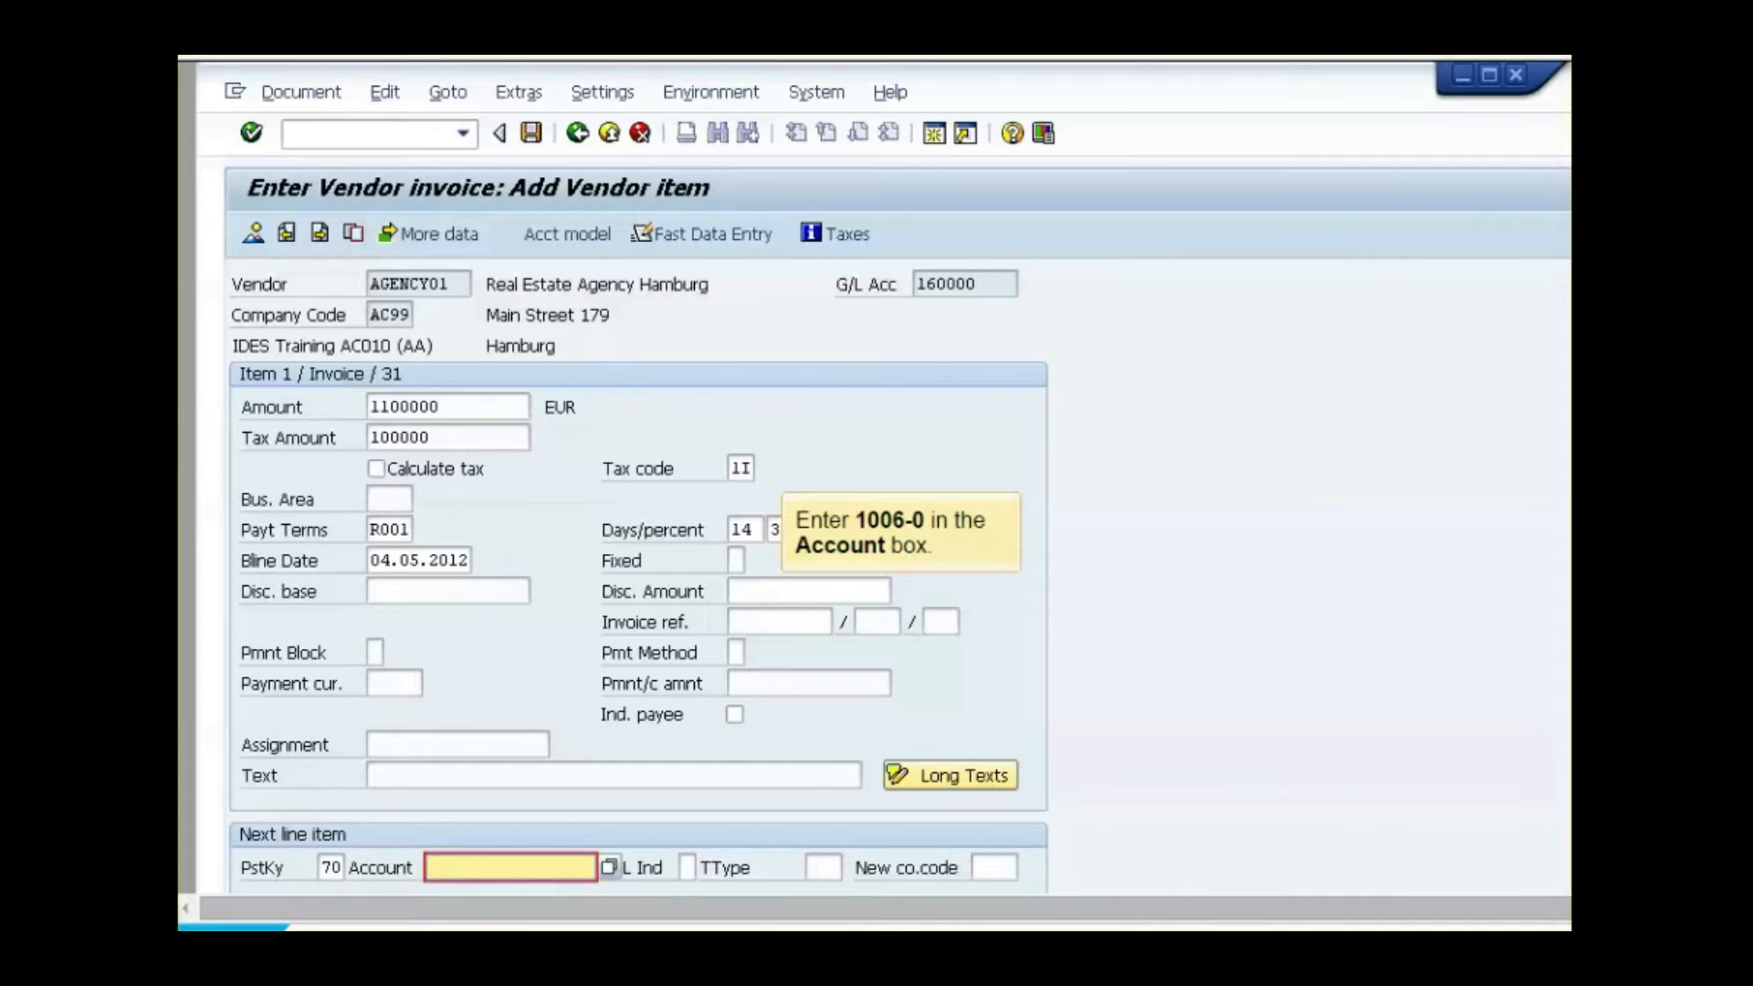
text(1006-0)
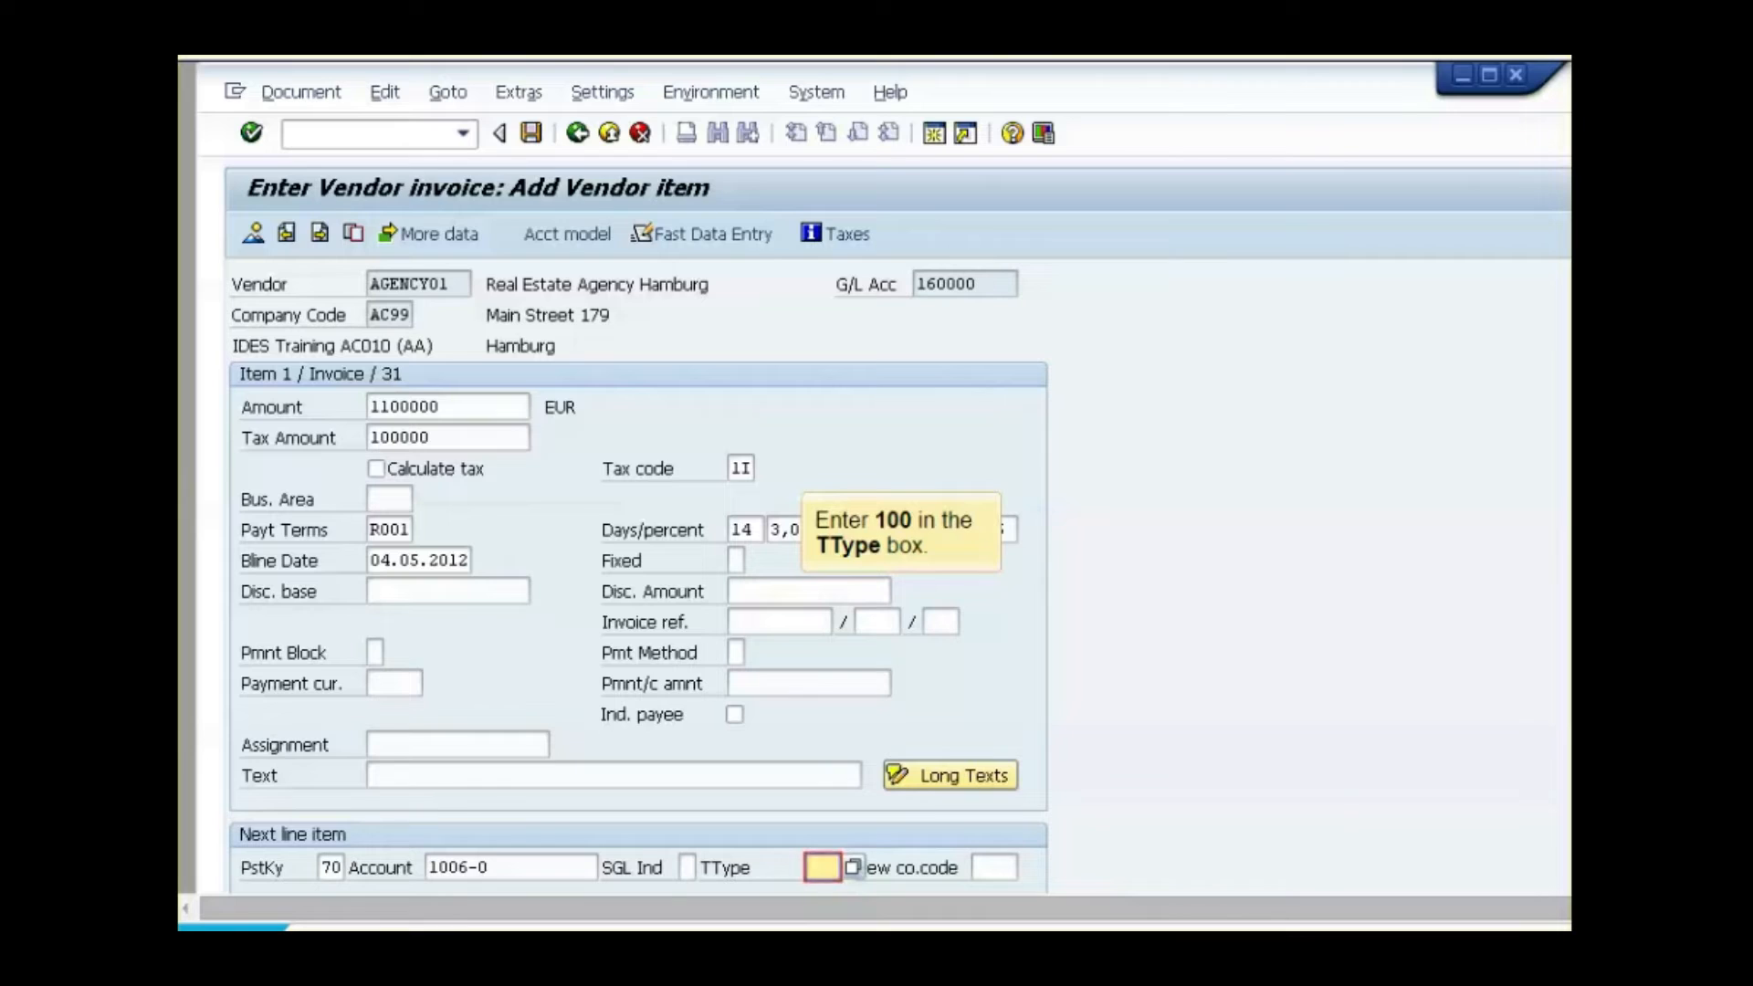
text(100)
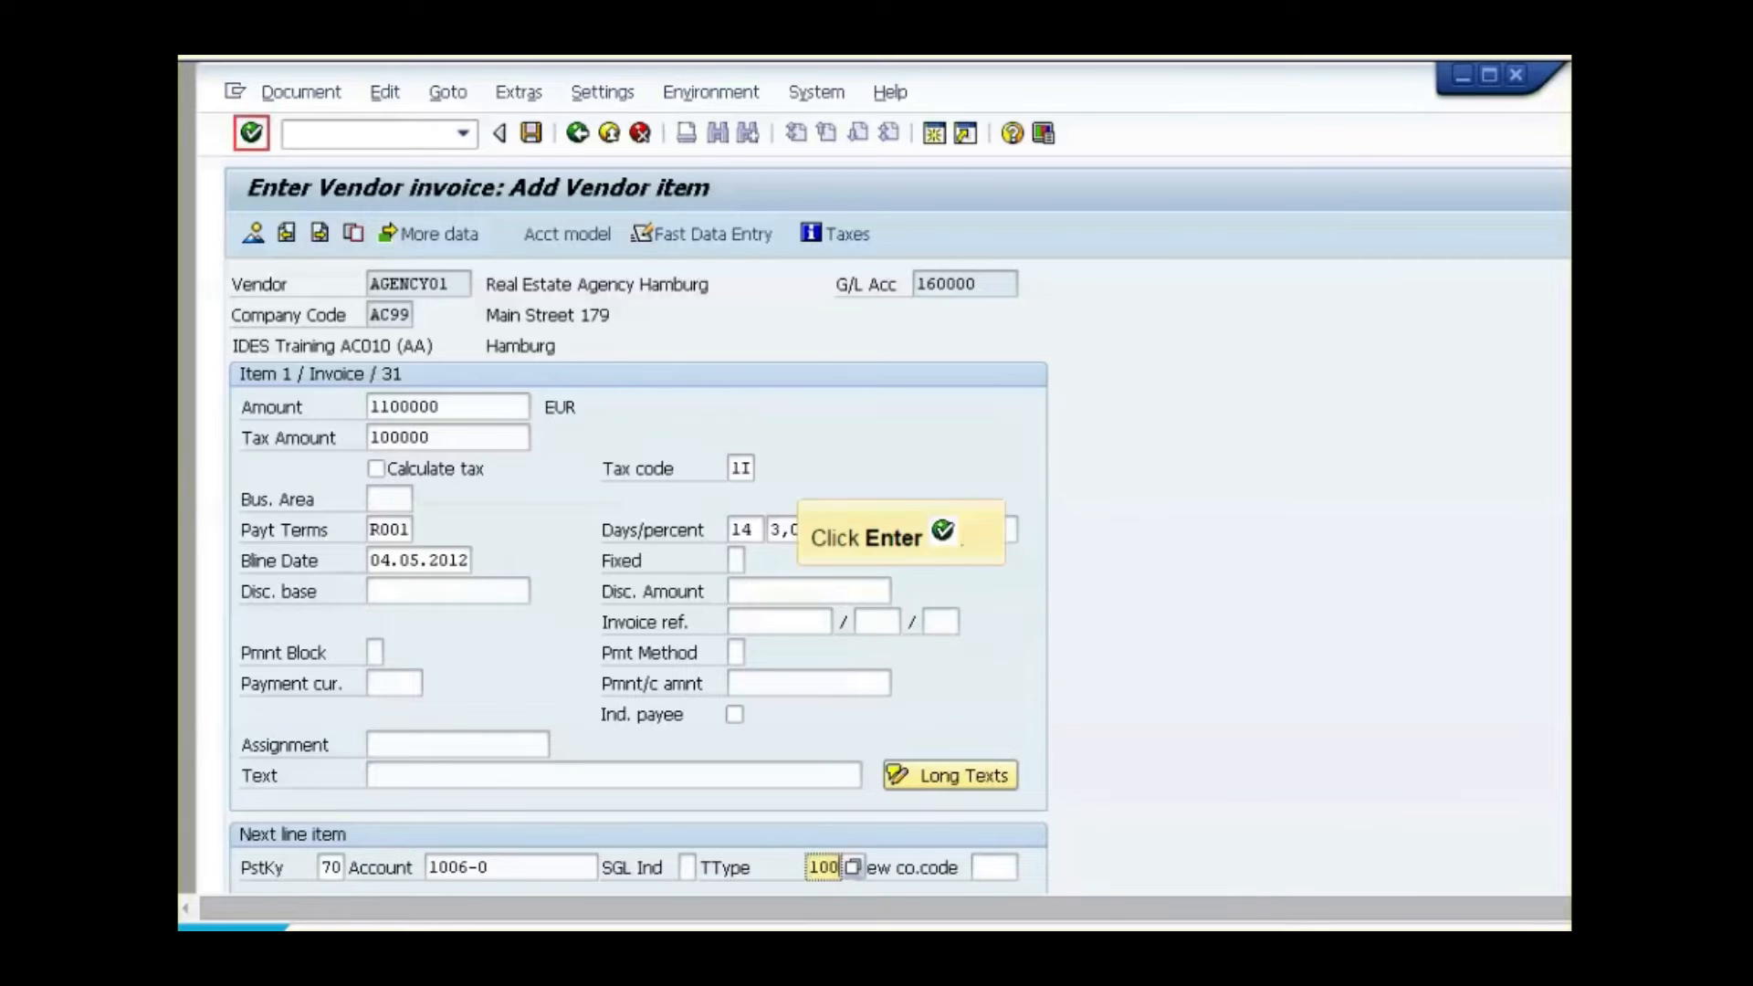
key(Return)
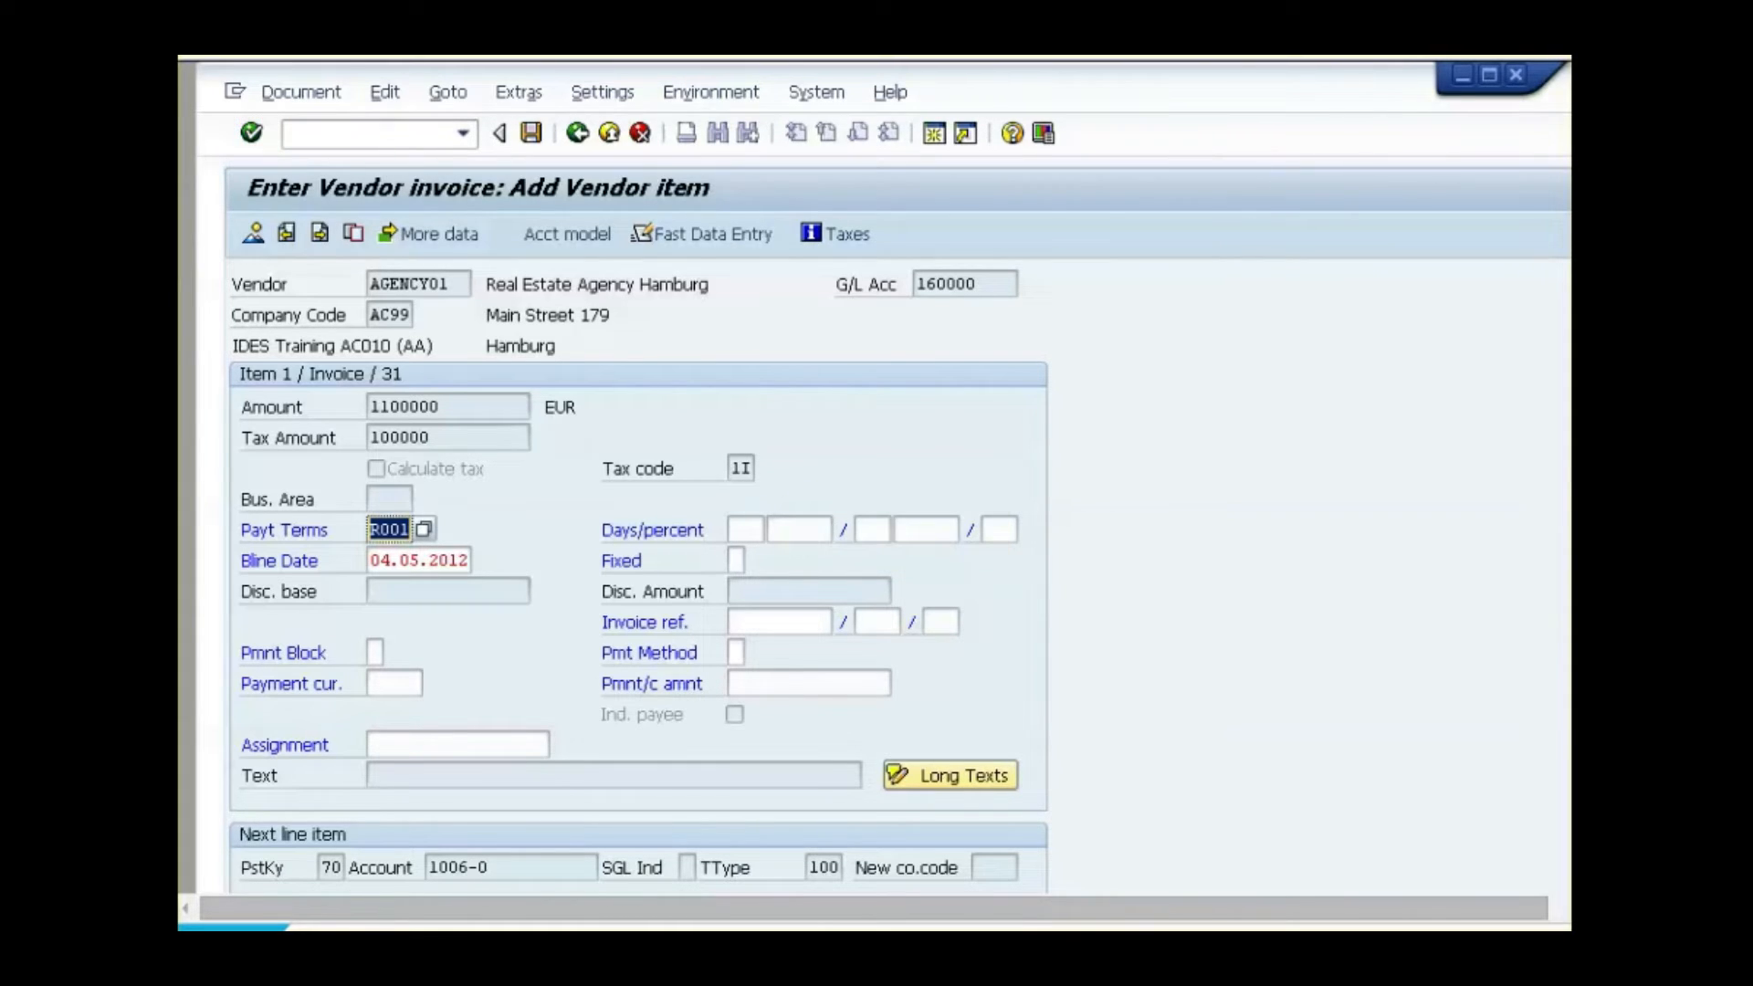
key(Return)
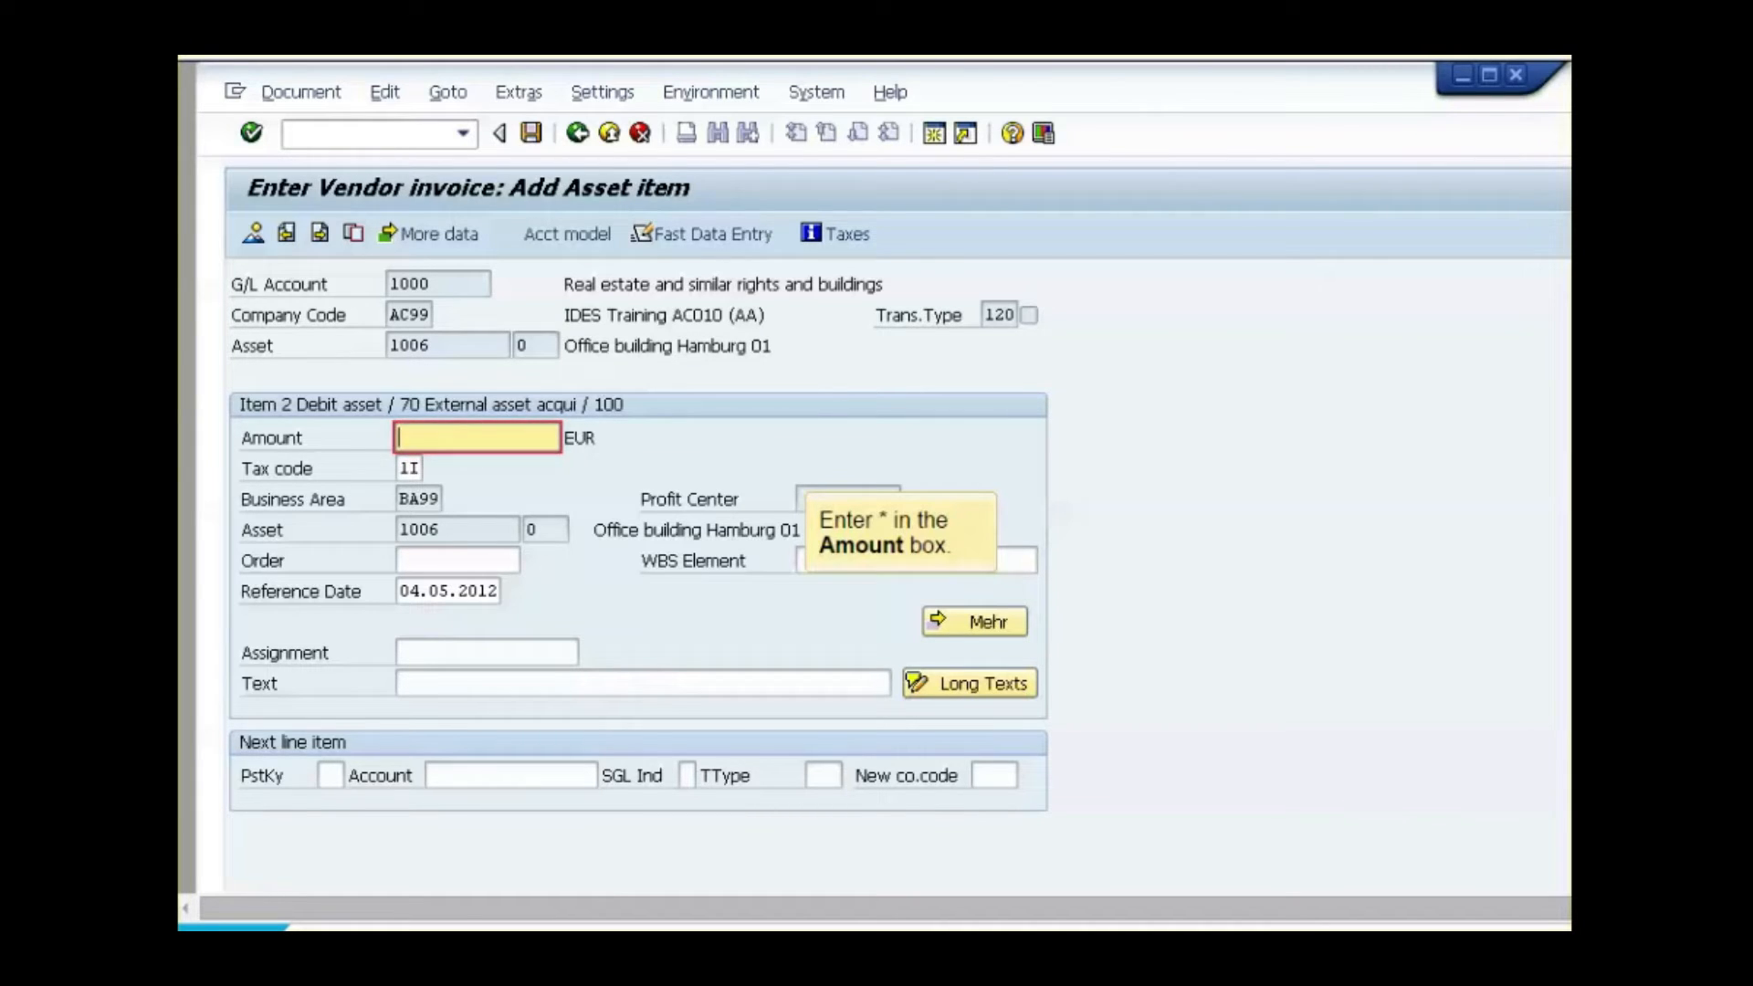
text(*)
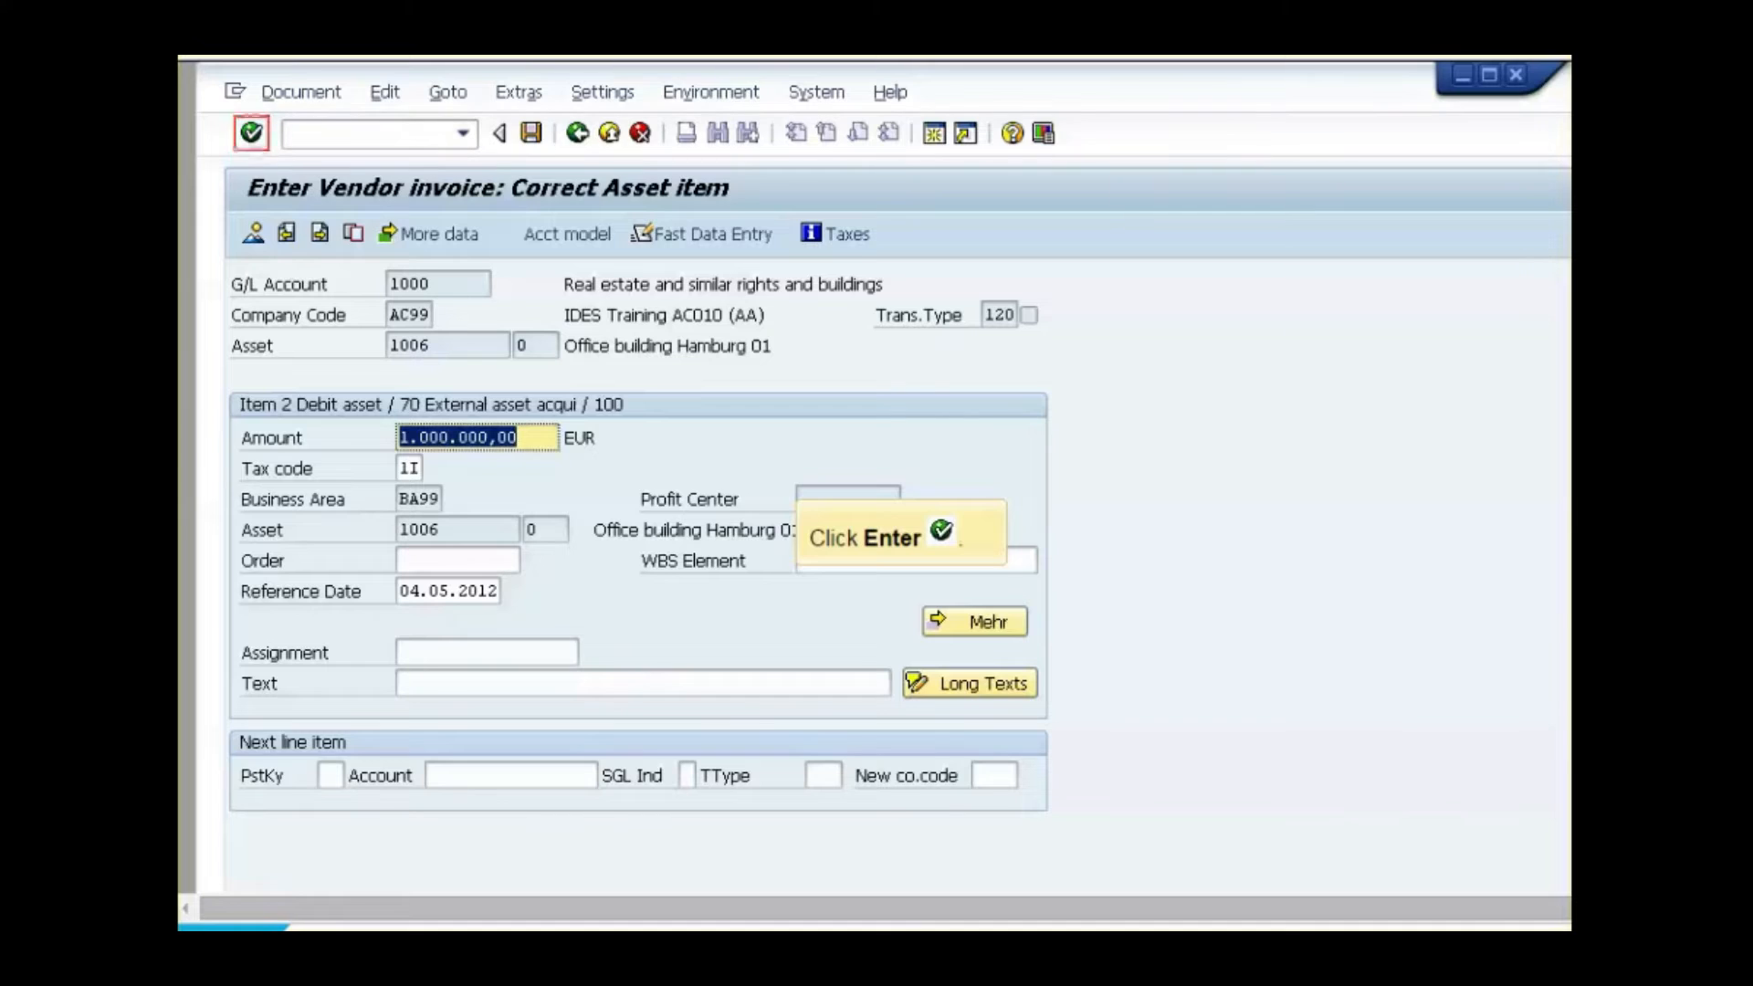
key(Return)
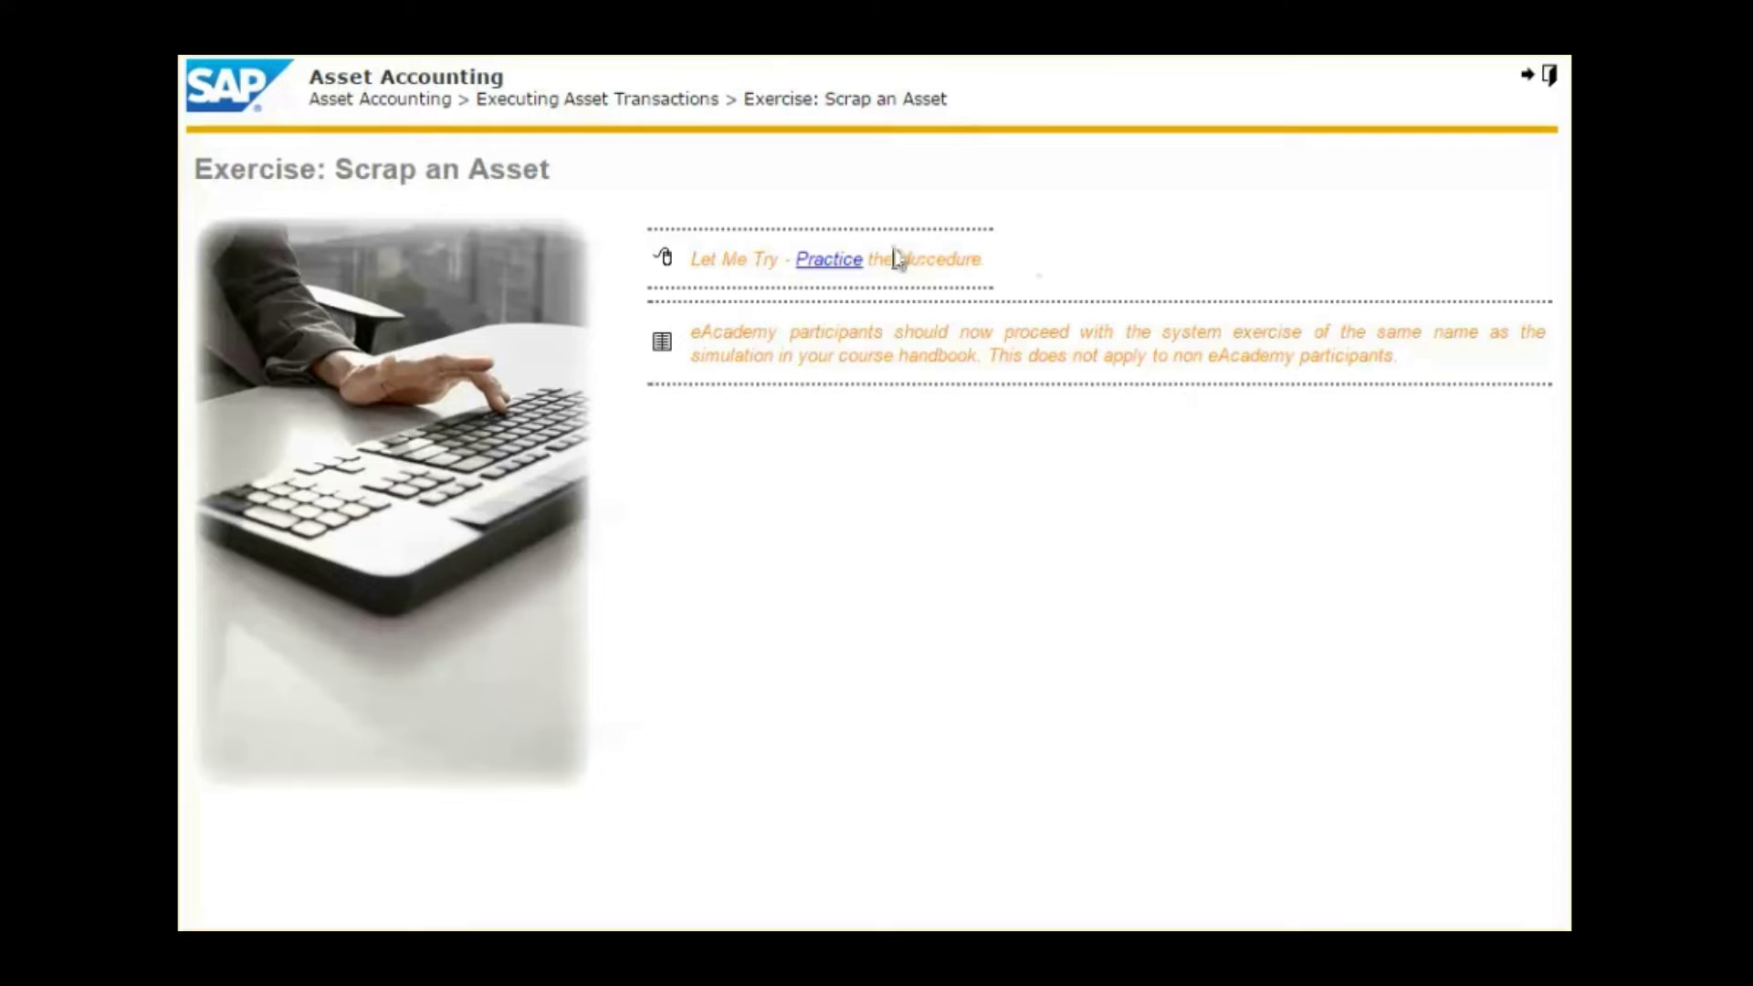
Start the practice simulation for the Scrap an Asset exercise
click(831, 263)
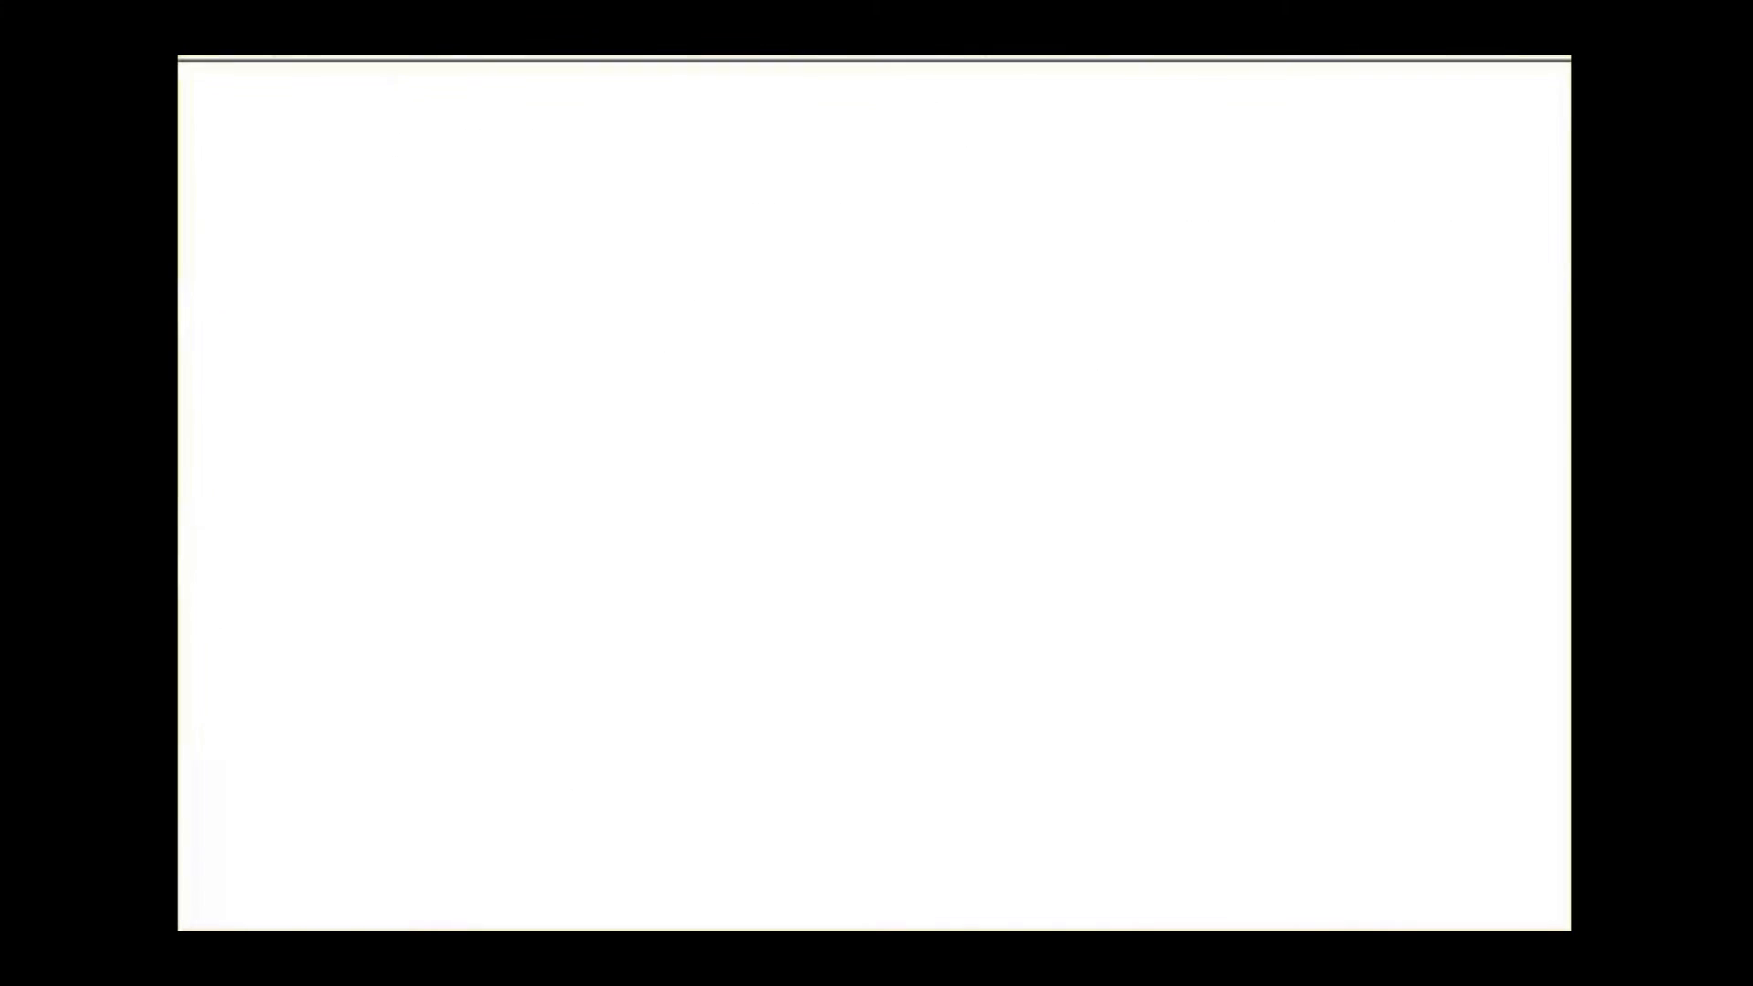
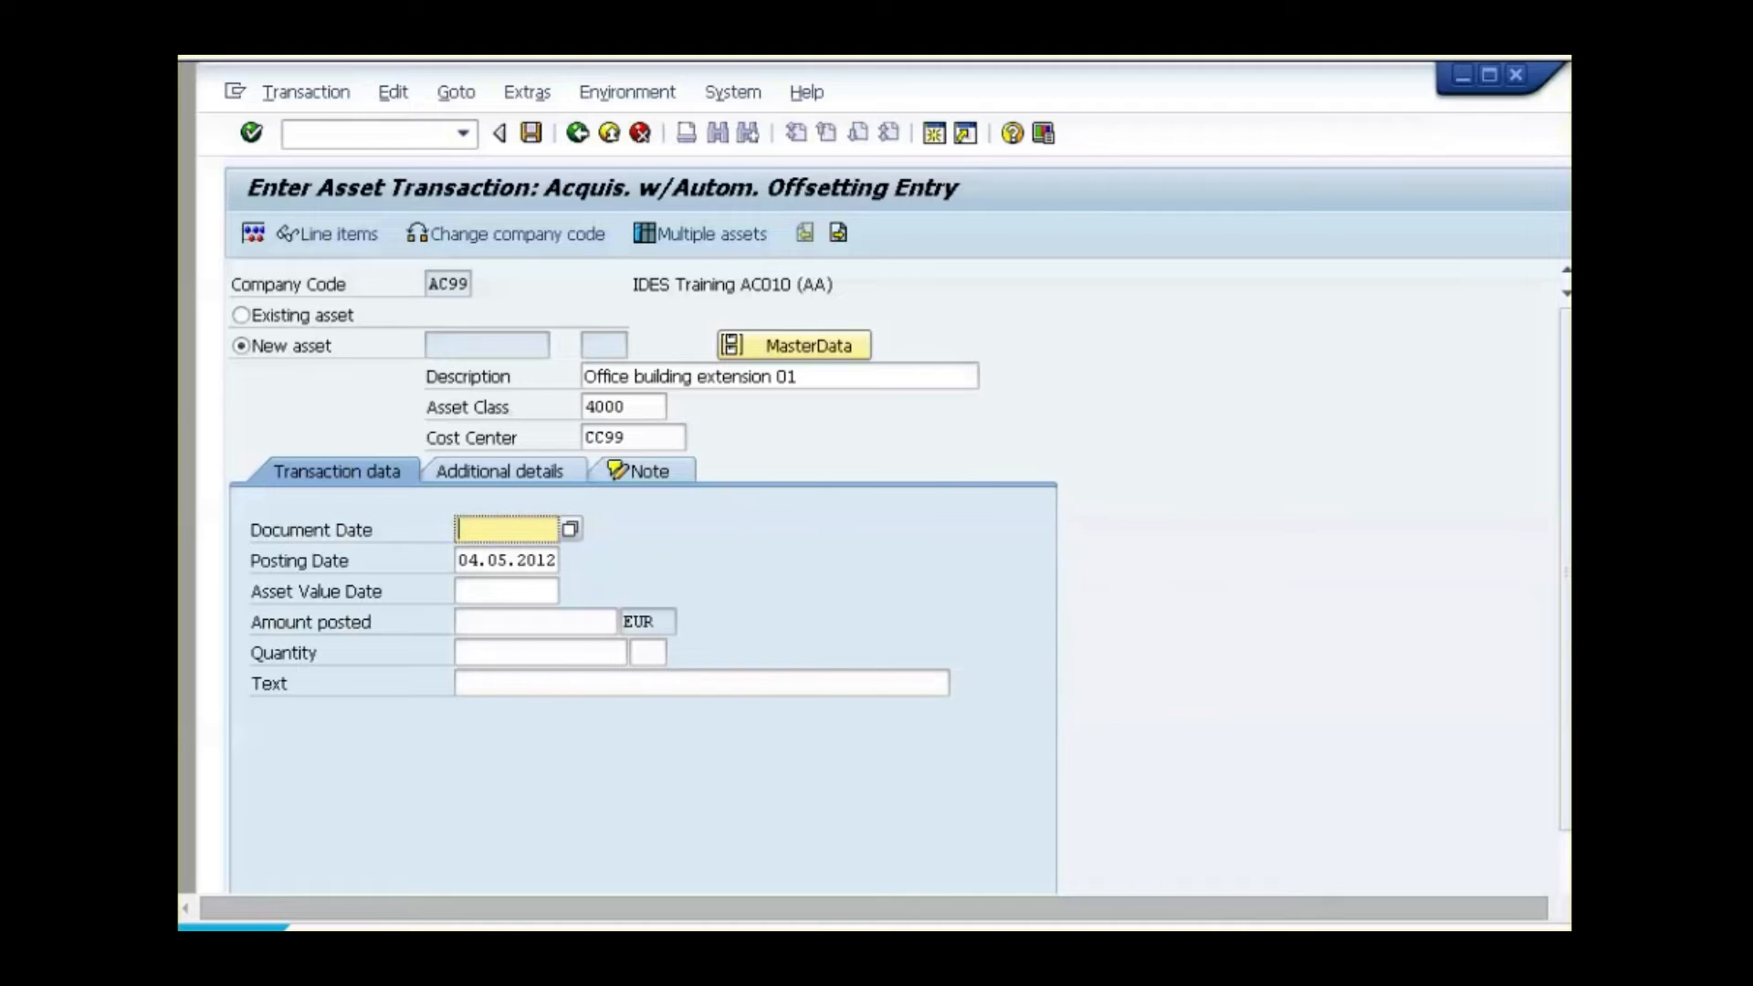
Set the new asset's document and asset value dates to 04.05.2012, enter 100000 EUR as the amount posted, and post the acquisition
text(04.05.2012)
key(Tab)
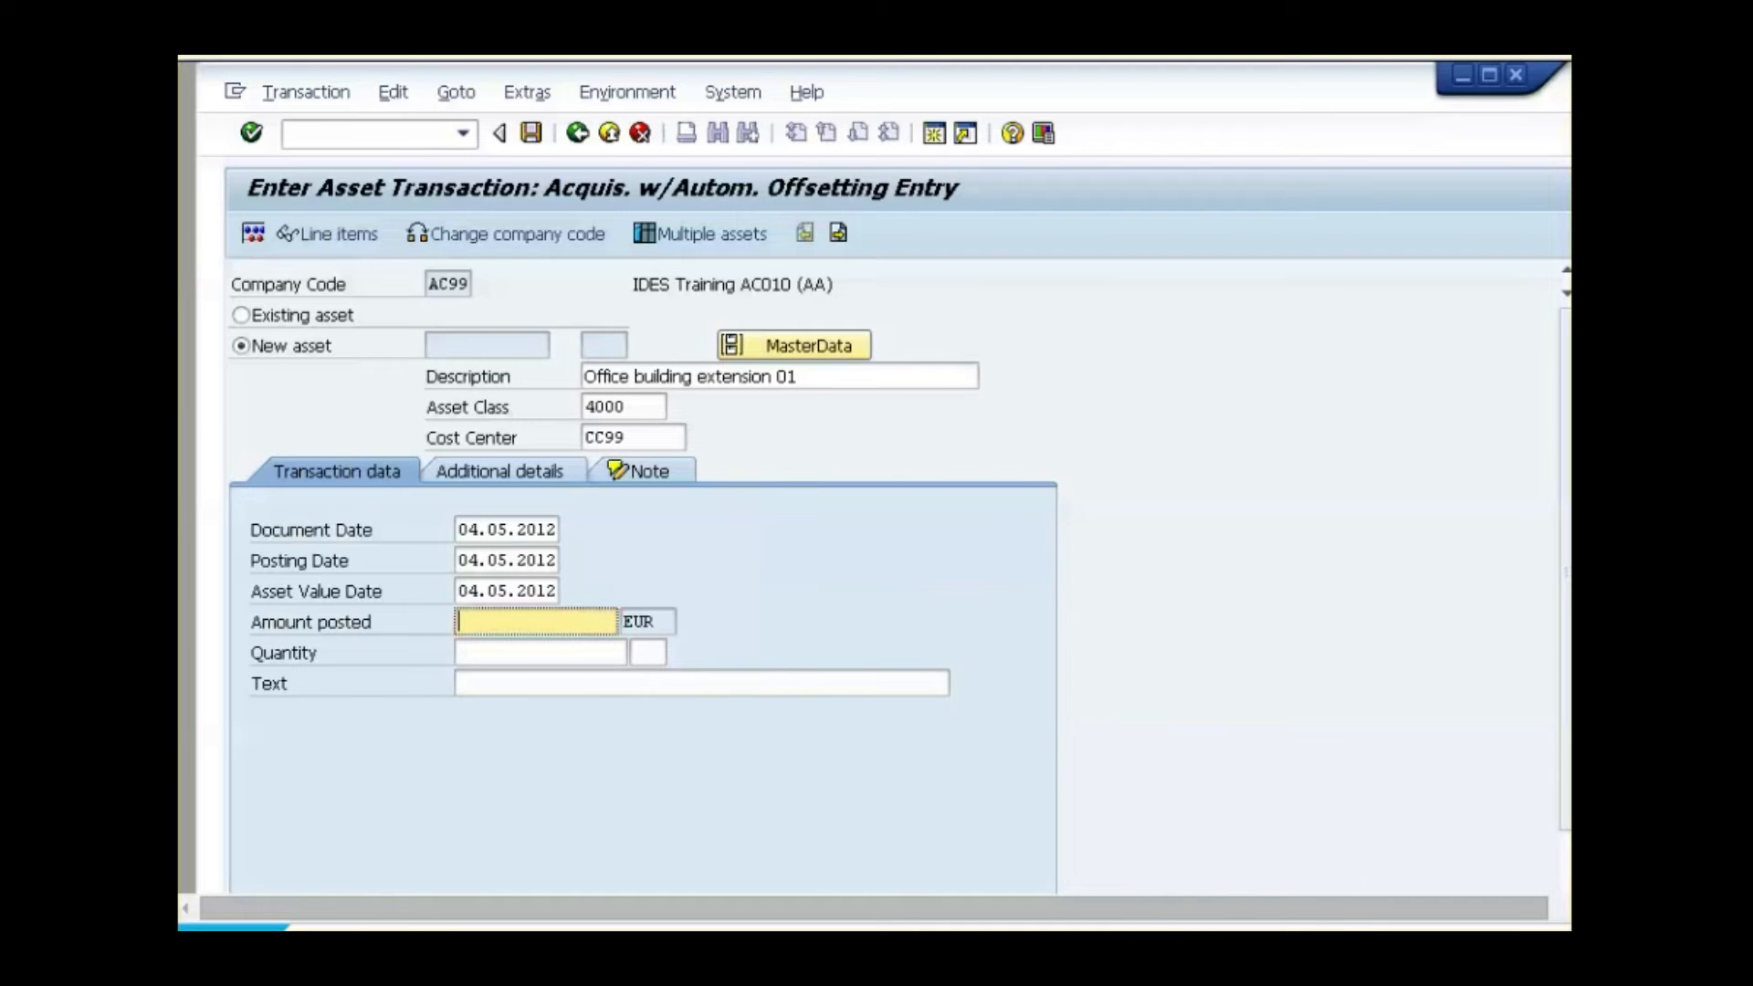
text(100000)
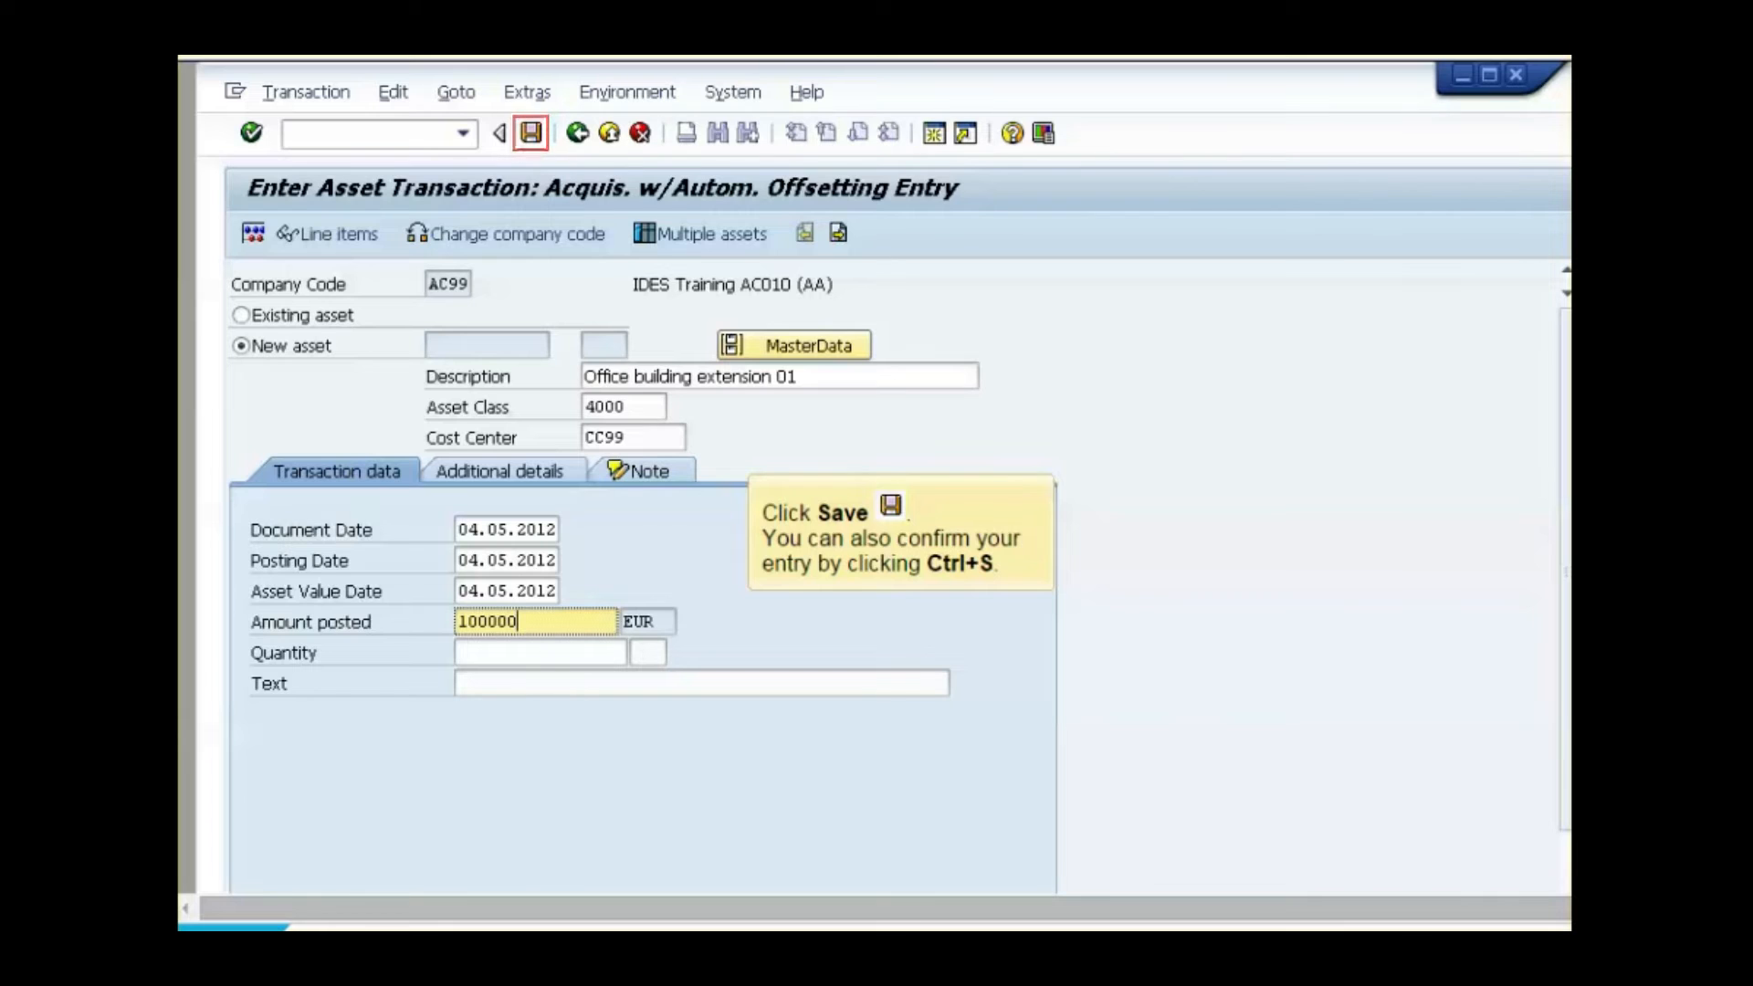
key(ctrl+s)
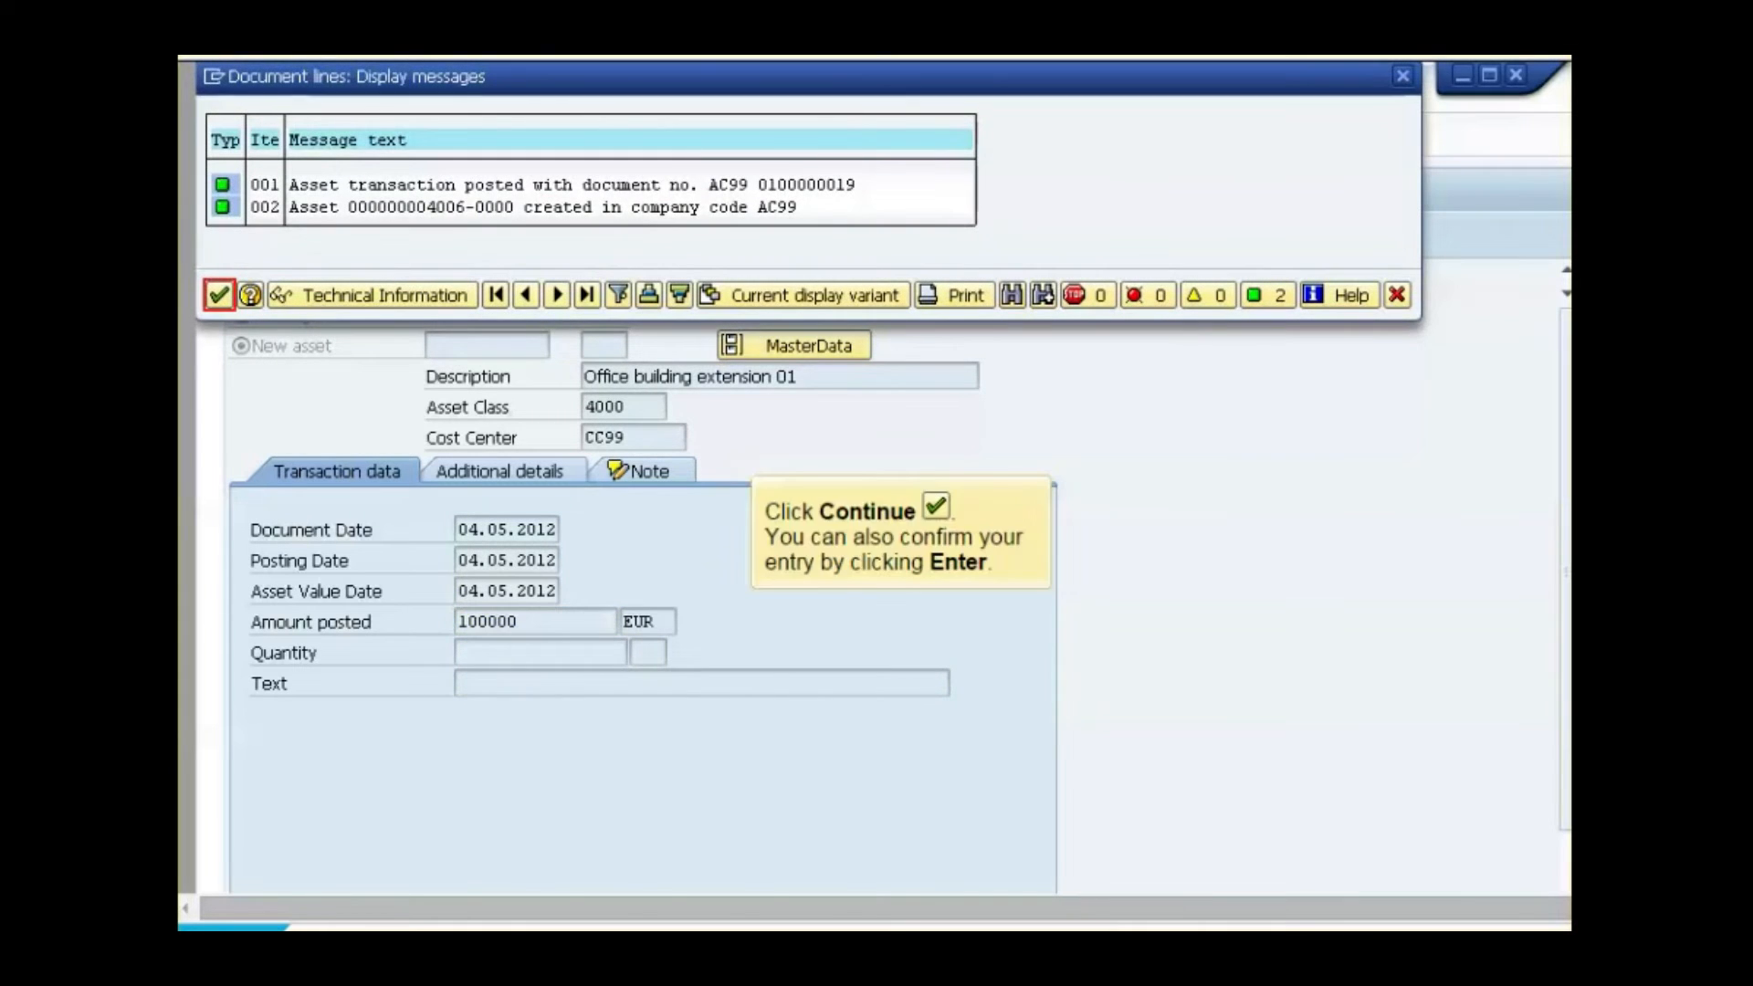
key(Return)
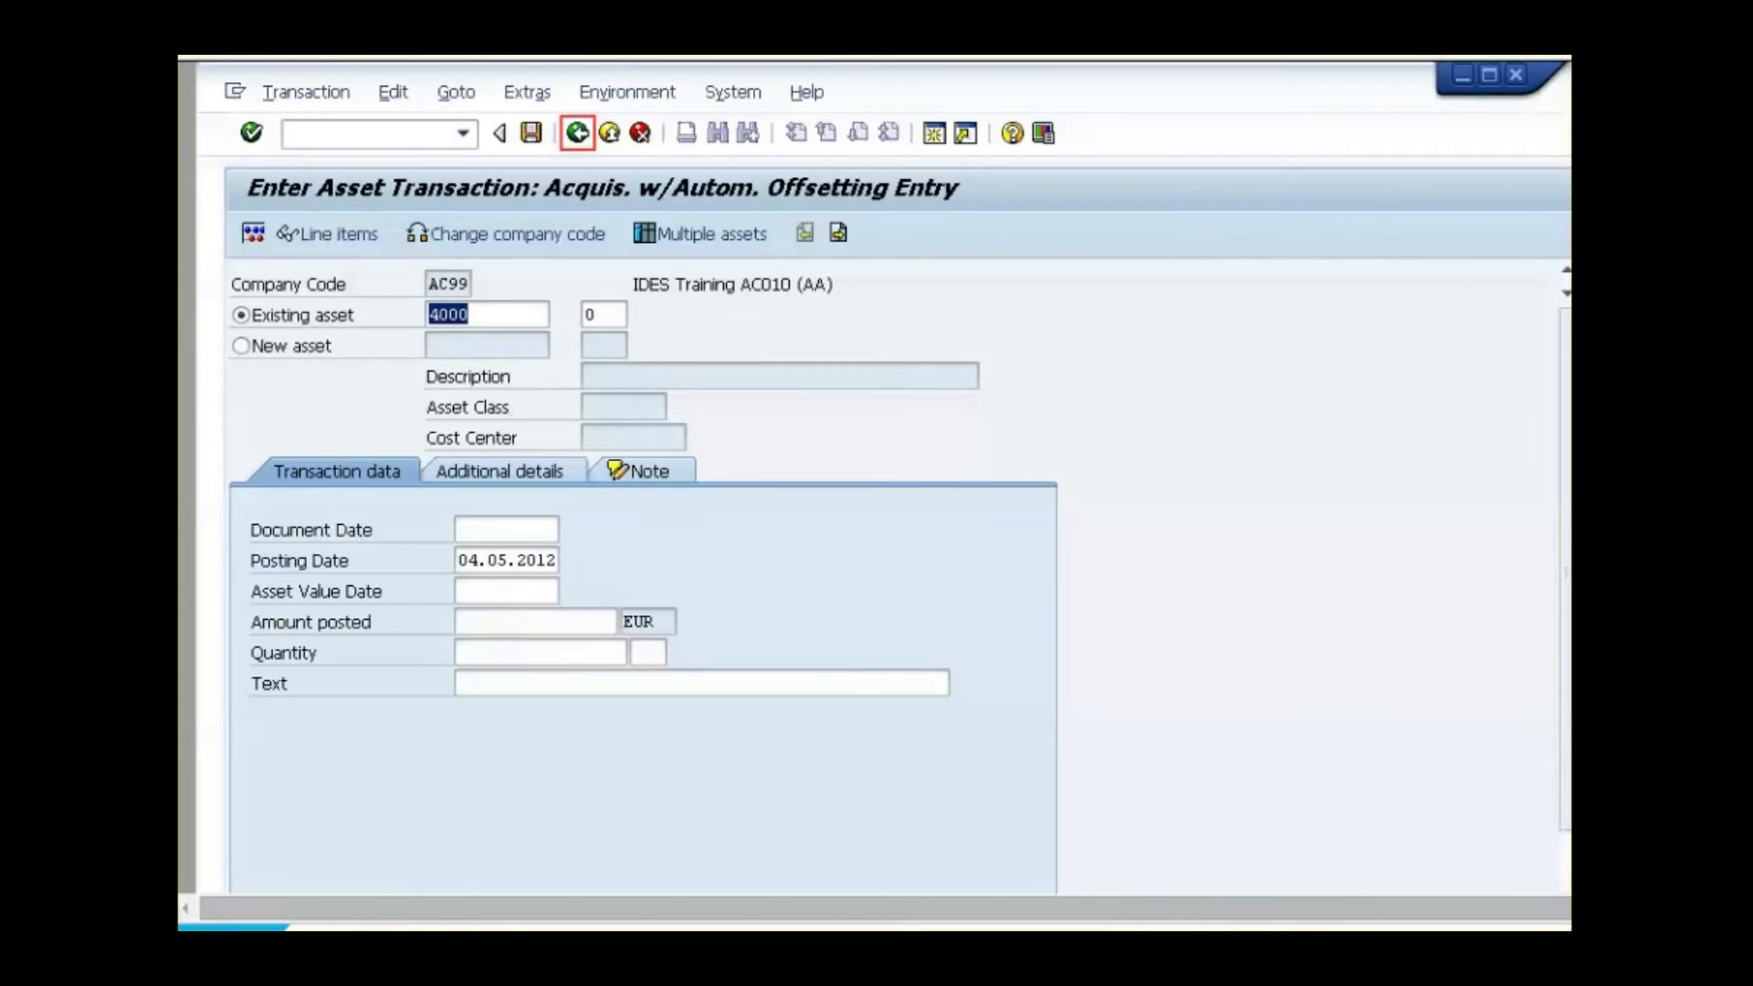
Exit the asset acquisition transaction, abandoning the blank entry
key(F3)
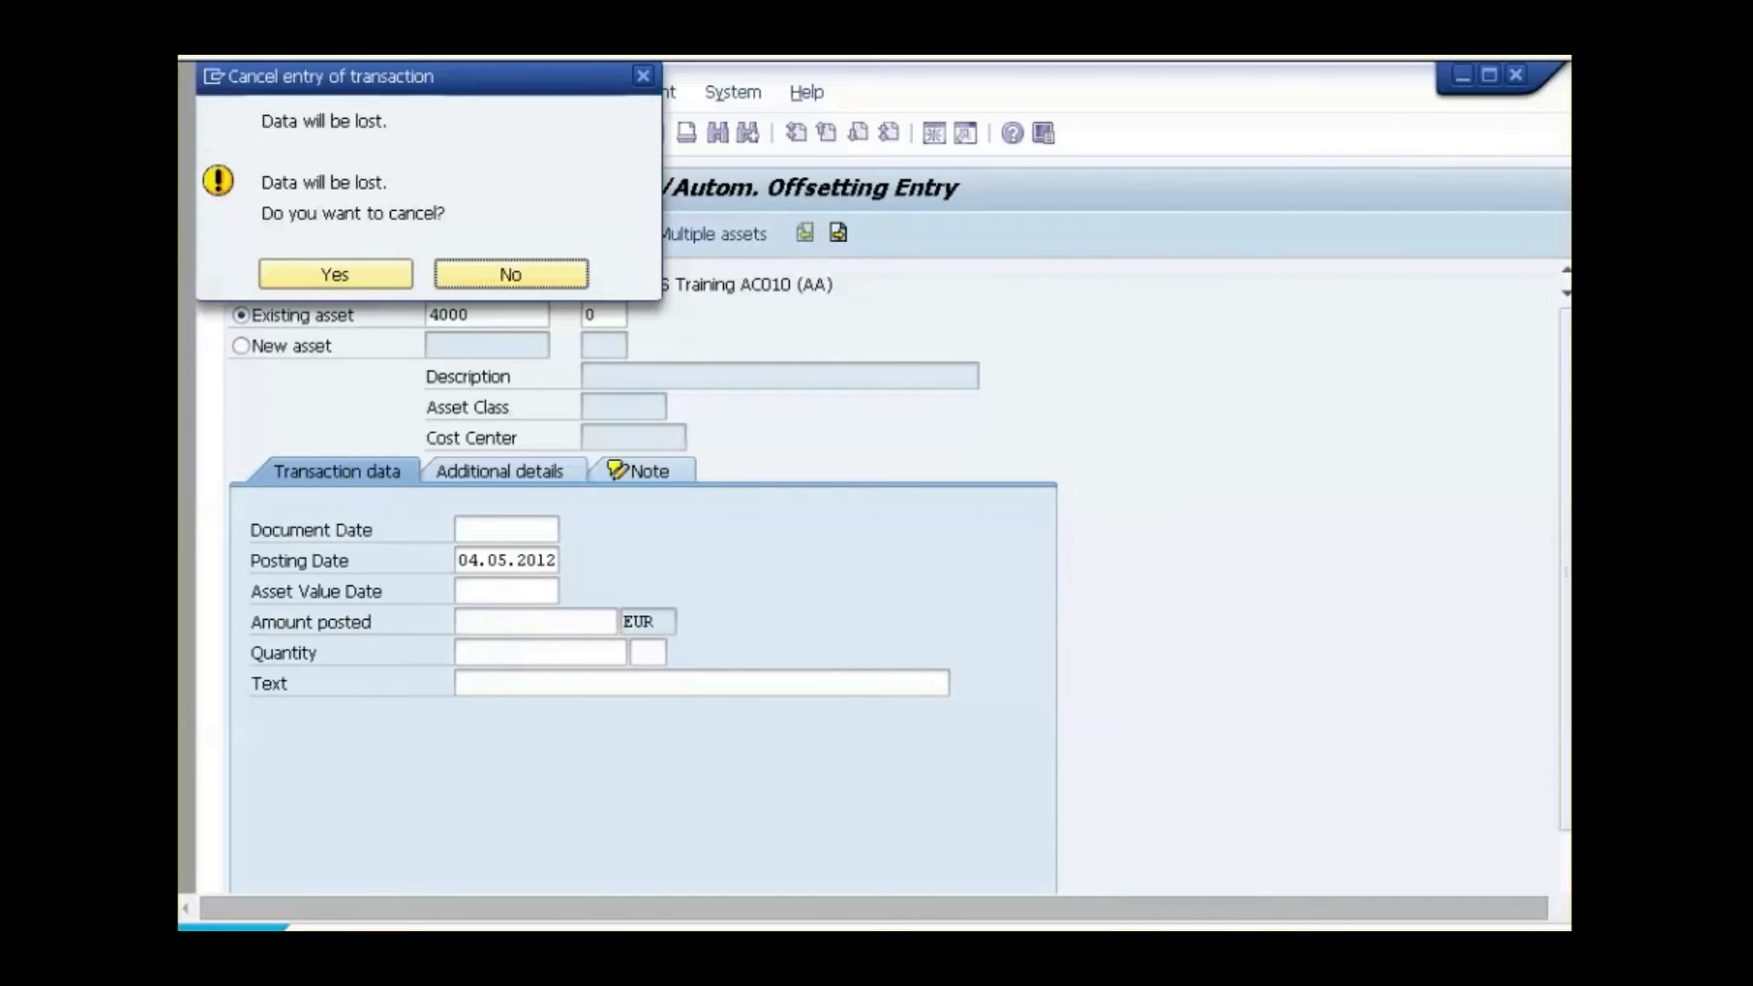
key(Return)
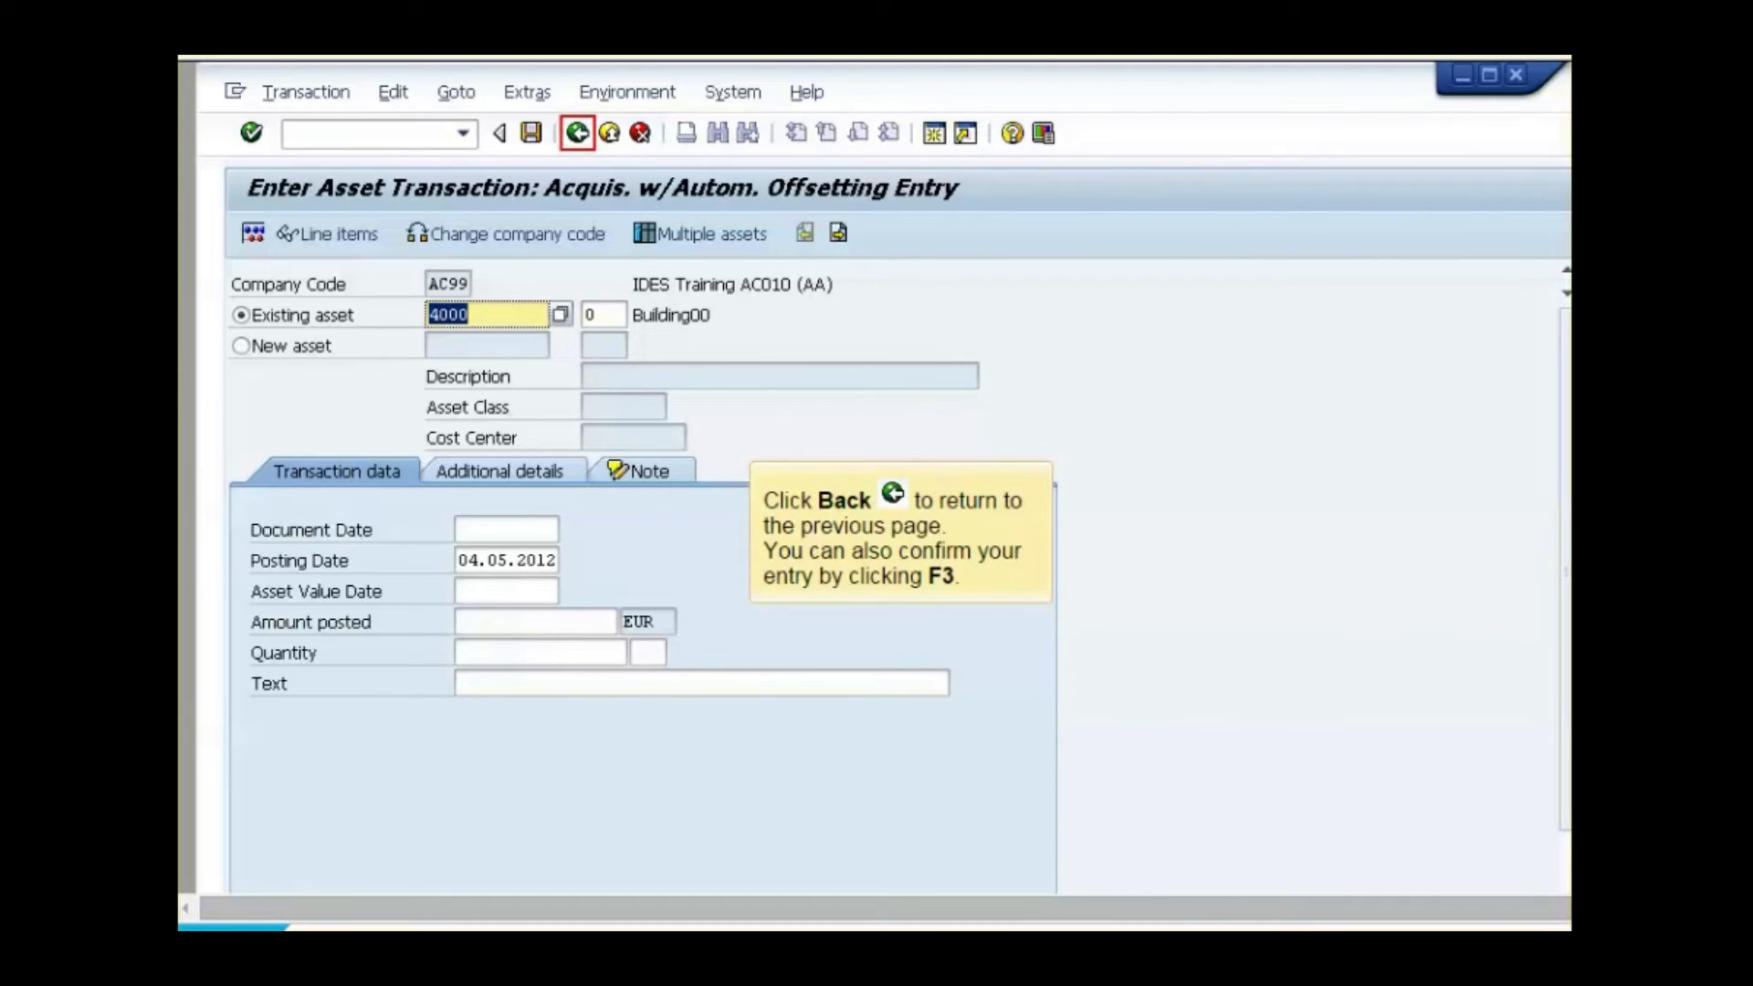
key(F3)
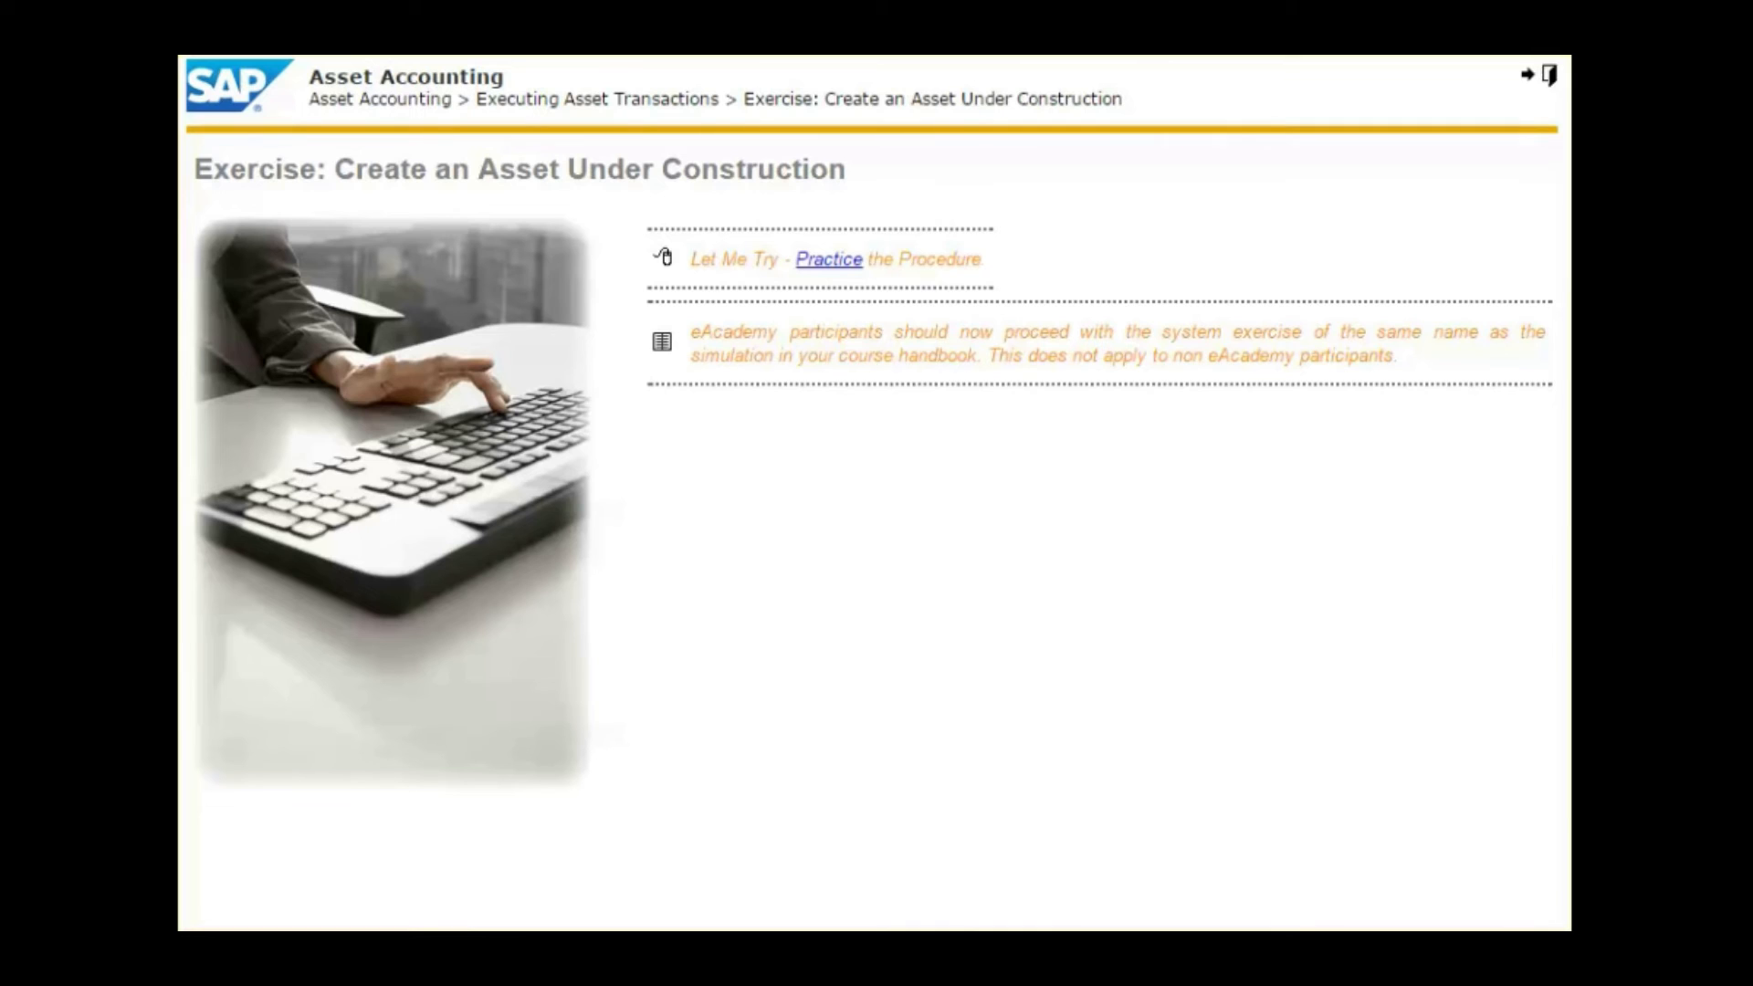
Start the practice simulation for the Create an Asset Under Construction exercise
click(845, 265)
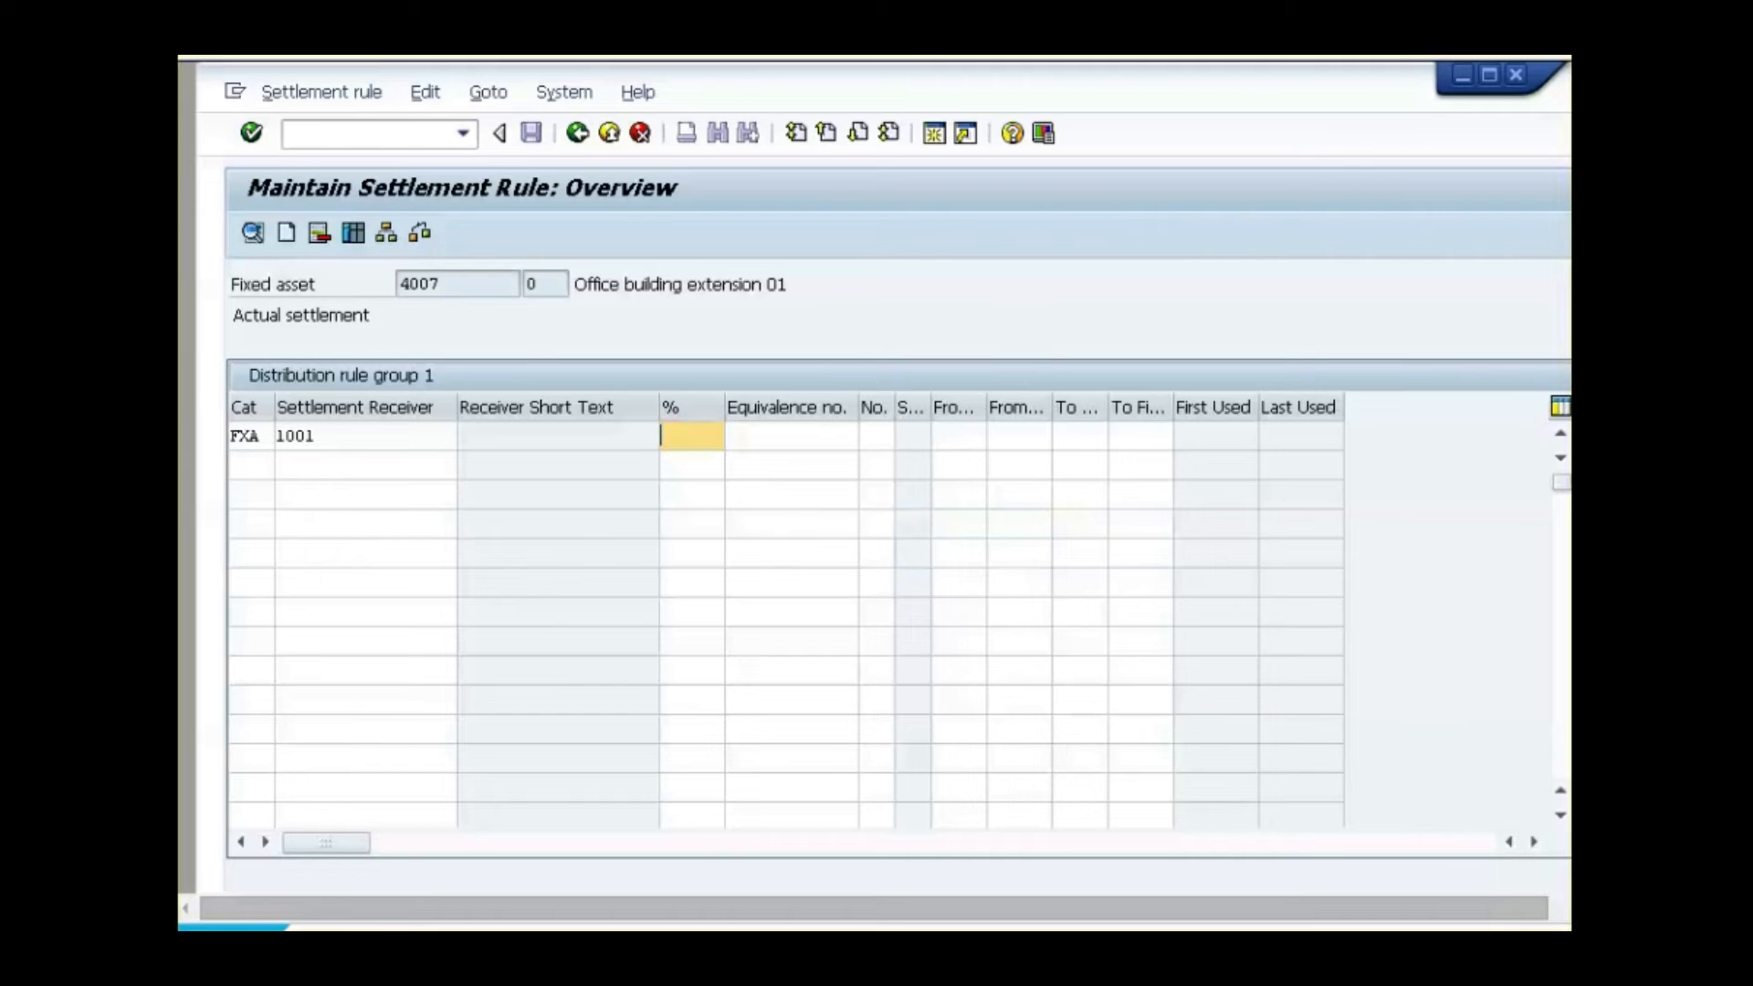
Set the distribution rule for fixed asset receiver 1001 to 100 percent and save the settlement rule
text(100)
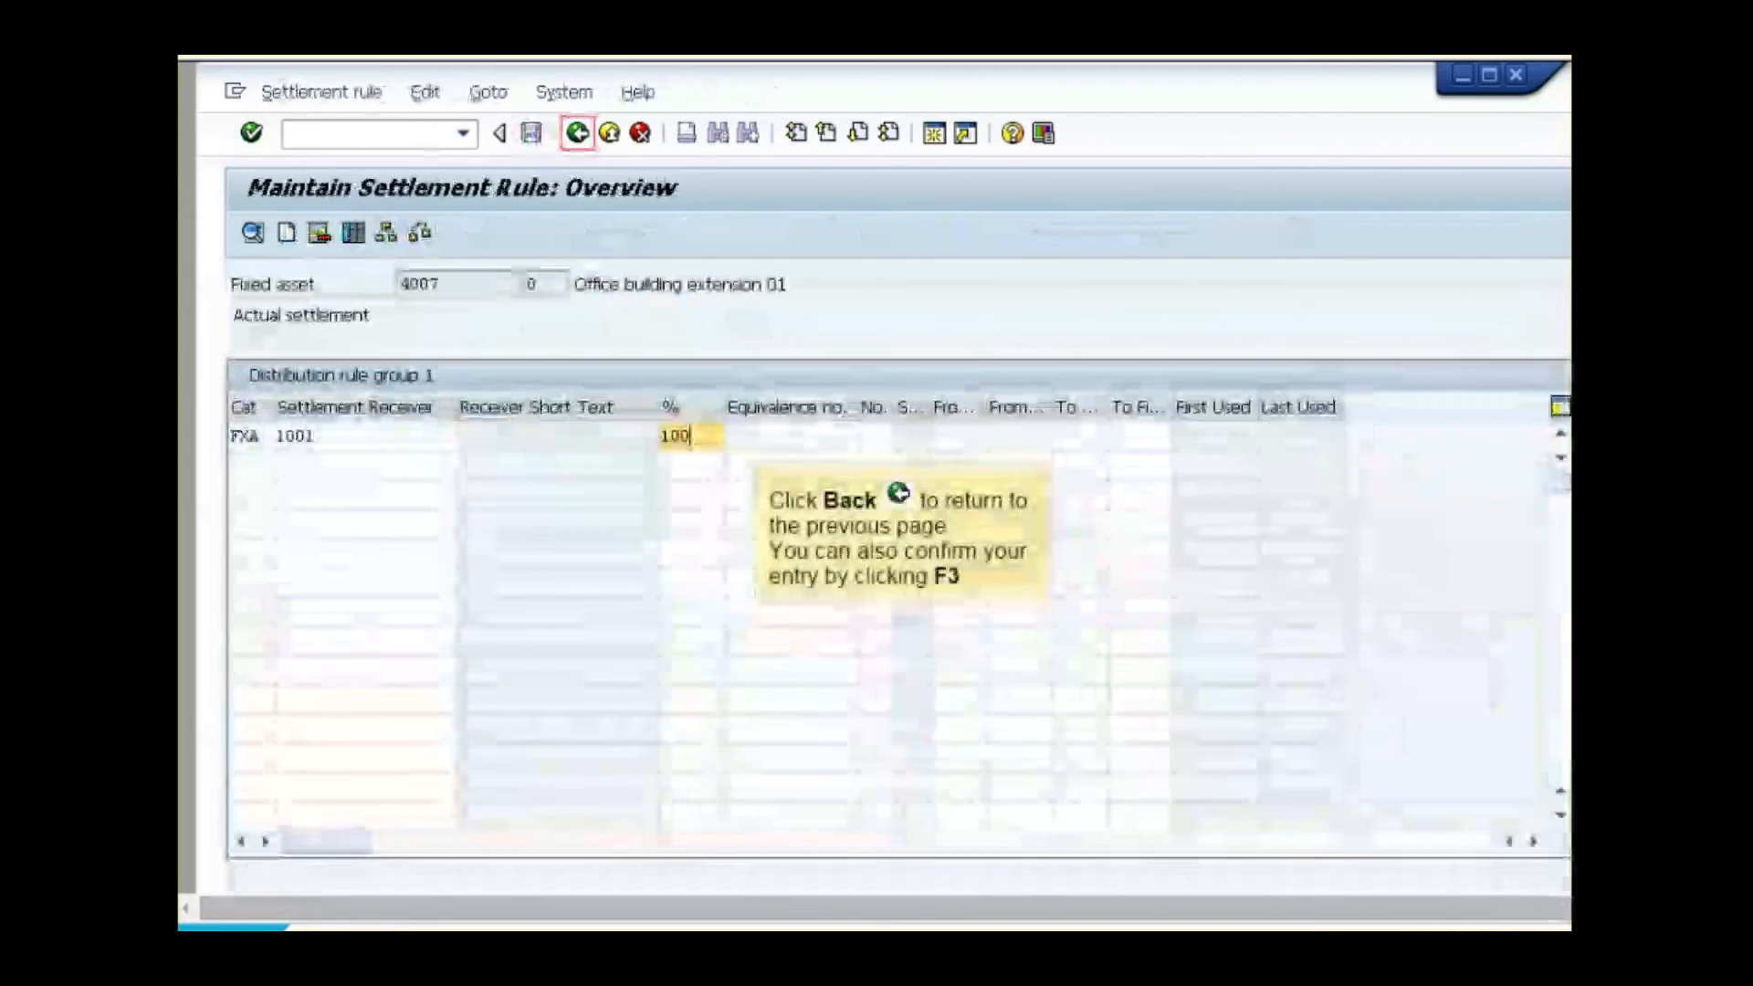
key(F3)
key(ctrl+s)
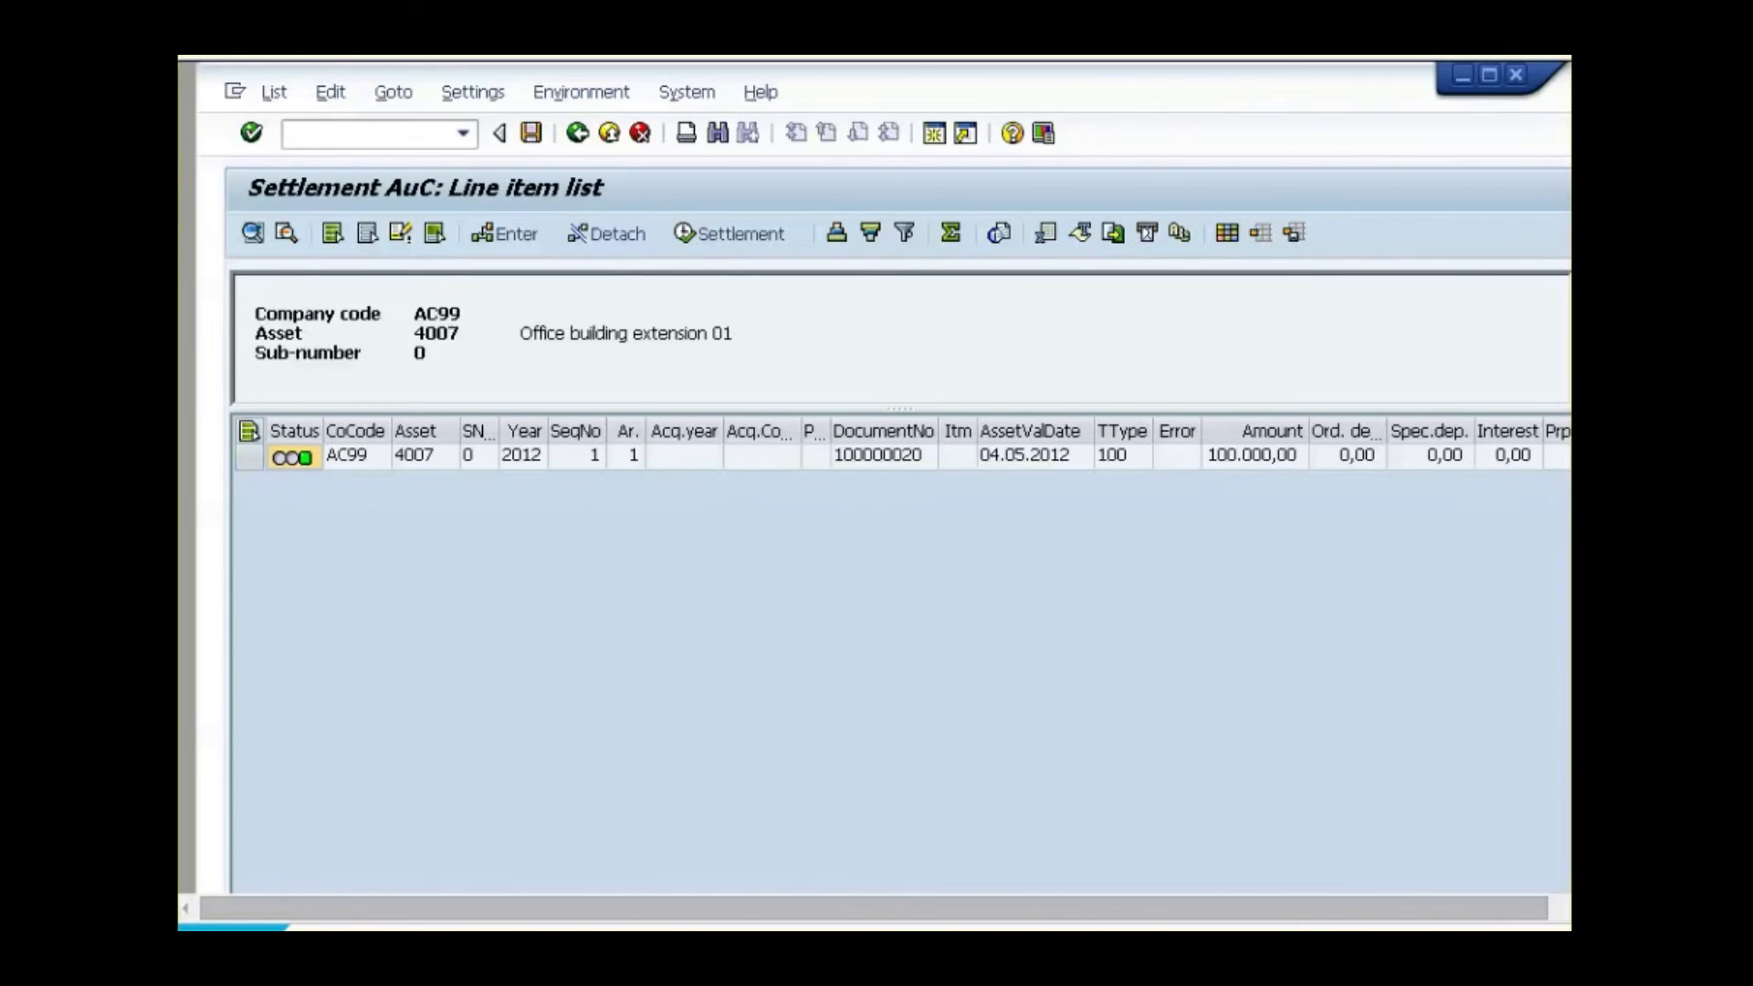
Leave the asset-under-construction distribution transaction and reload the SAP menu in SAP Easy Access
key(F3)
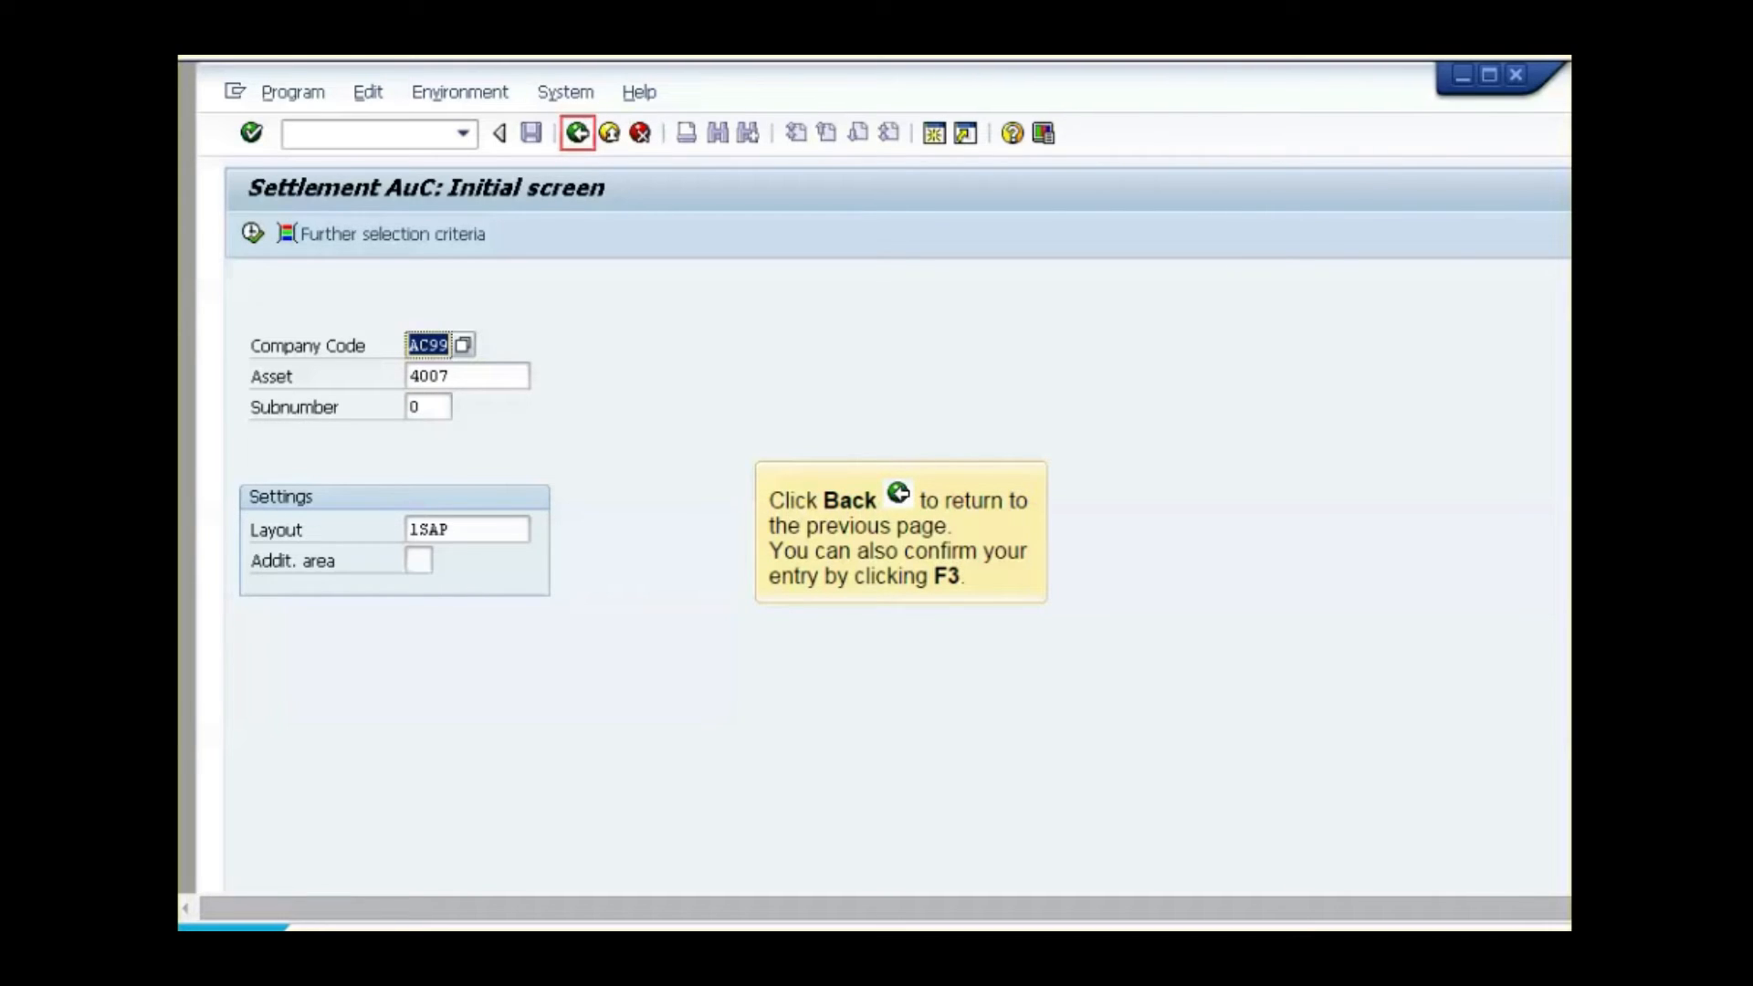
key(F3)
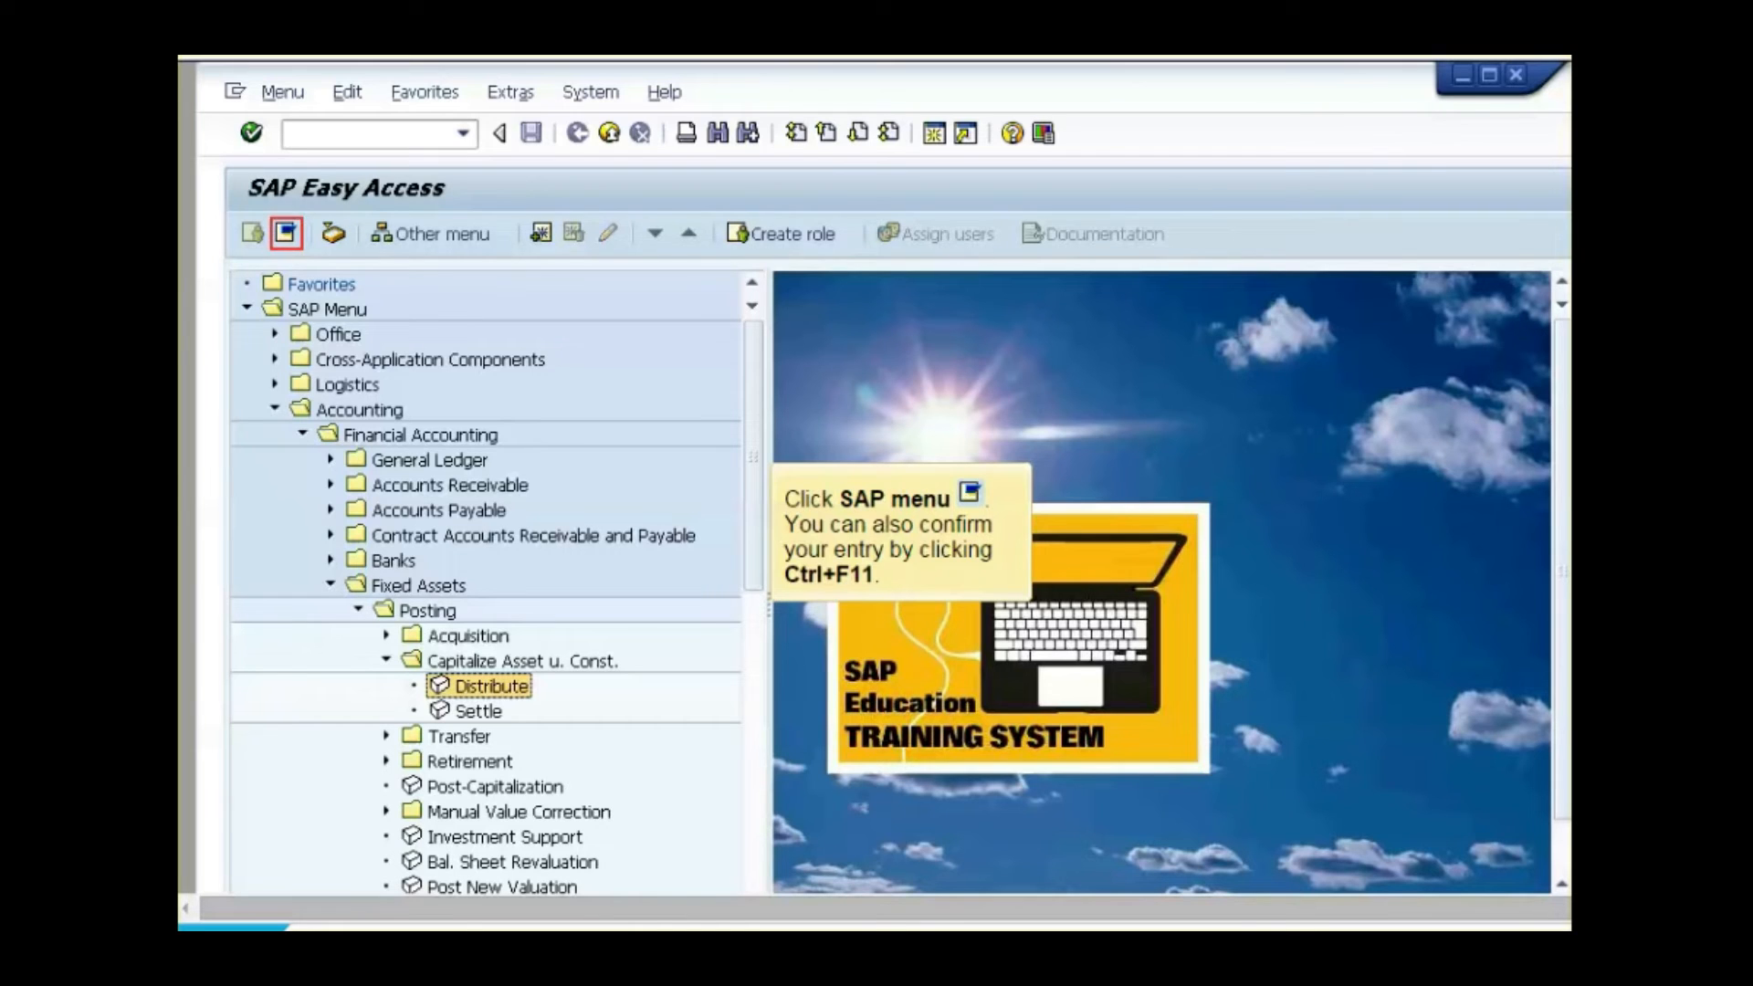
key(ctrl+F11)
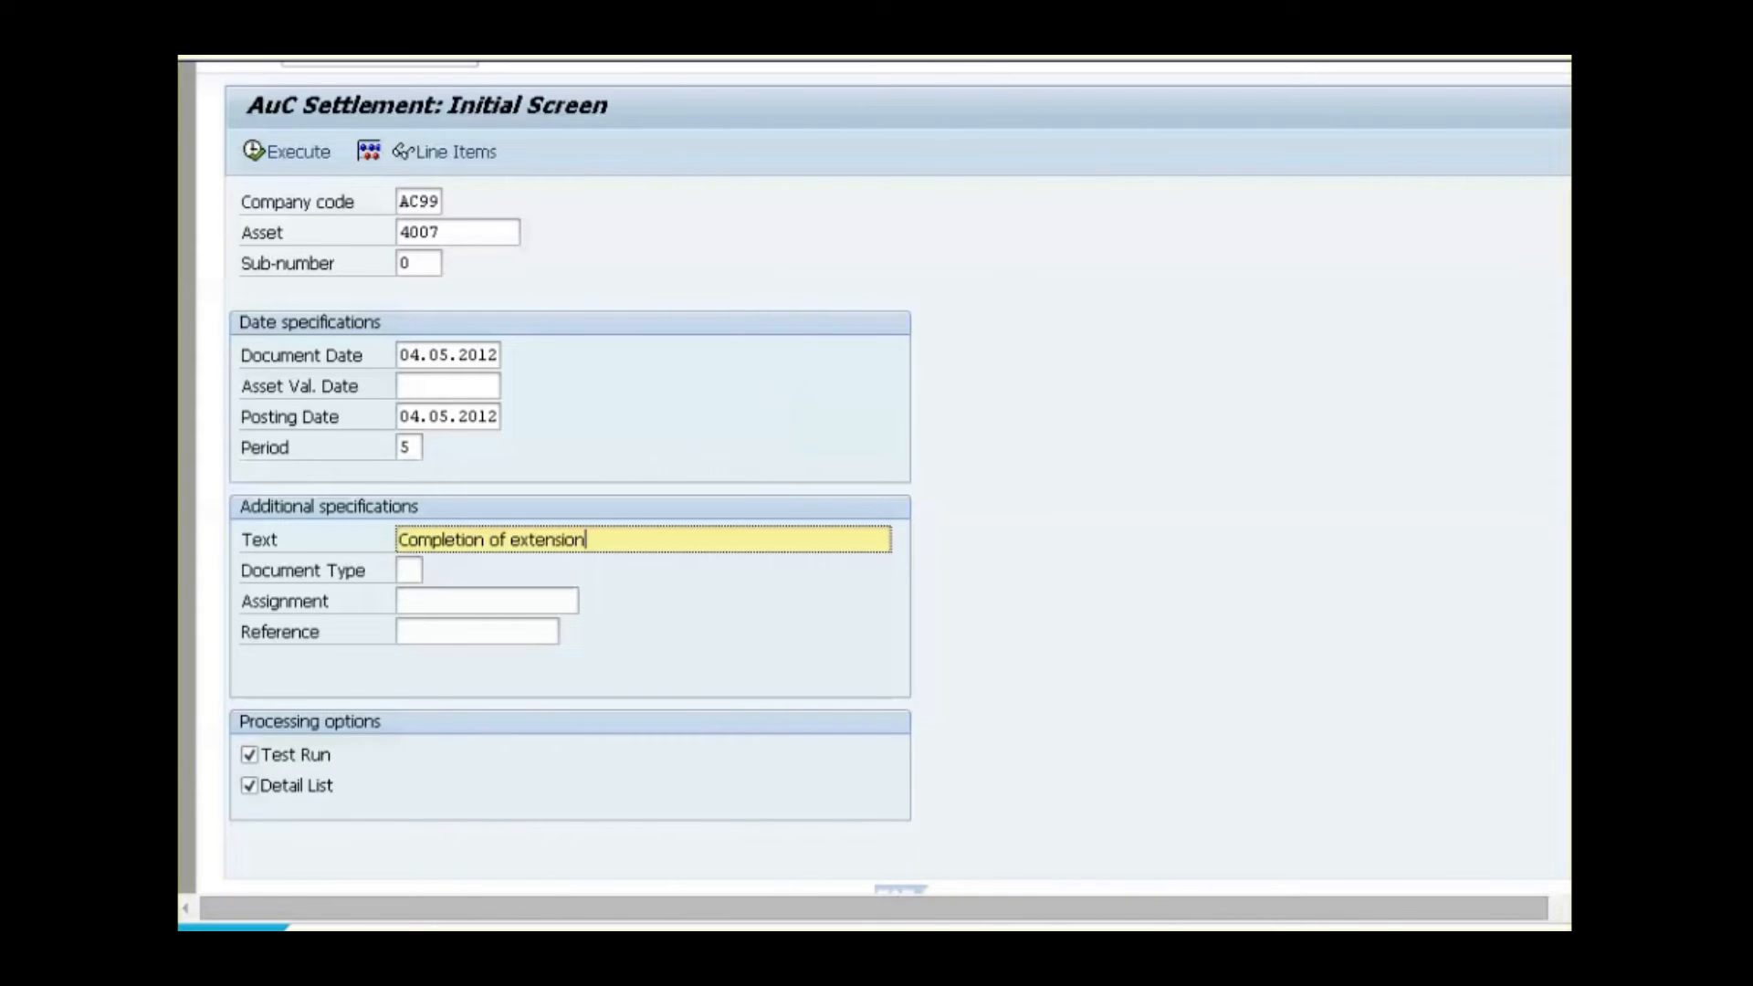
Run the settlement of asset under construction 4007 with Test Run switched off, and leave the settlement list
click(250, 756)
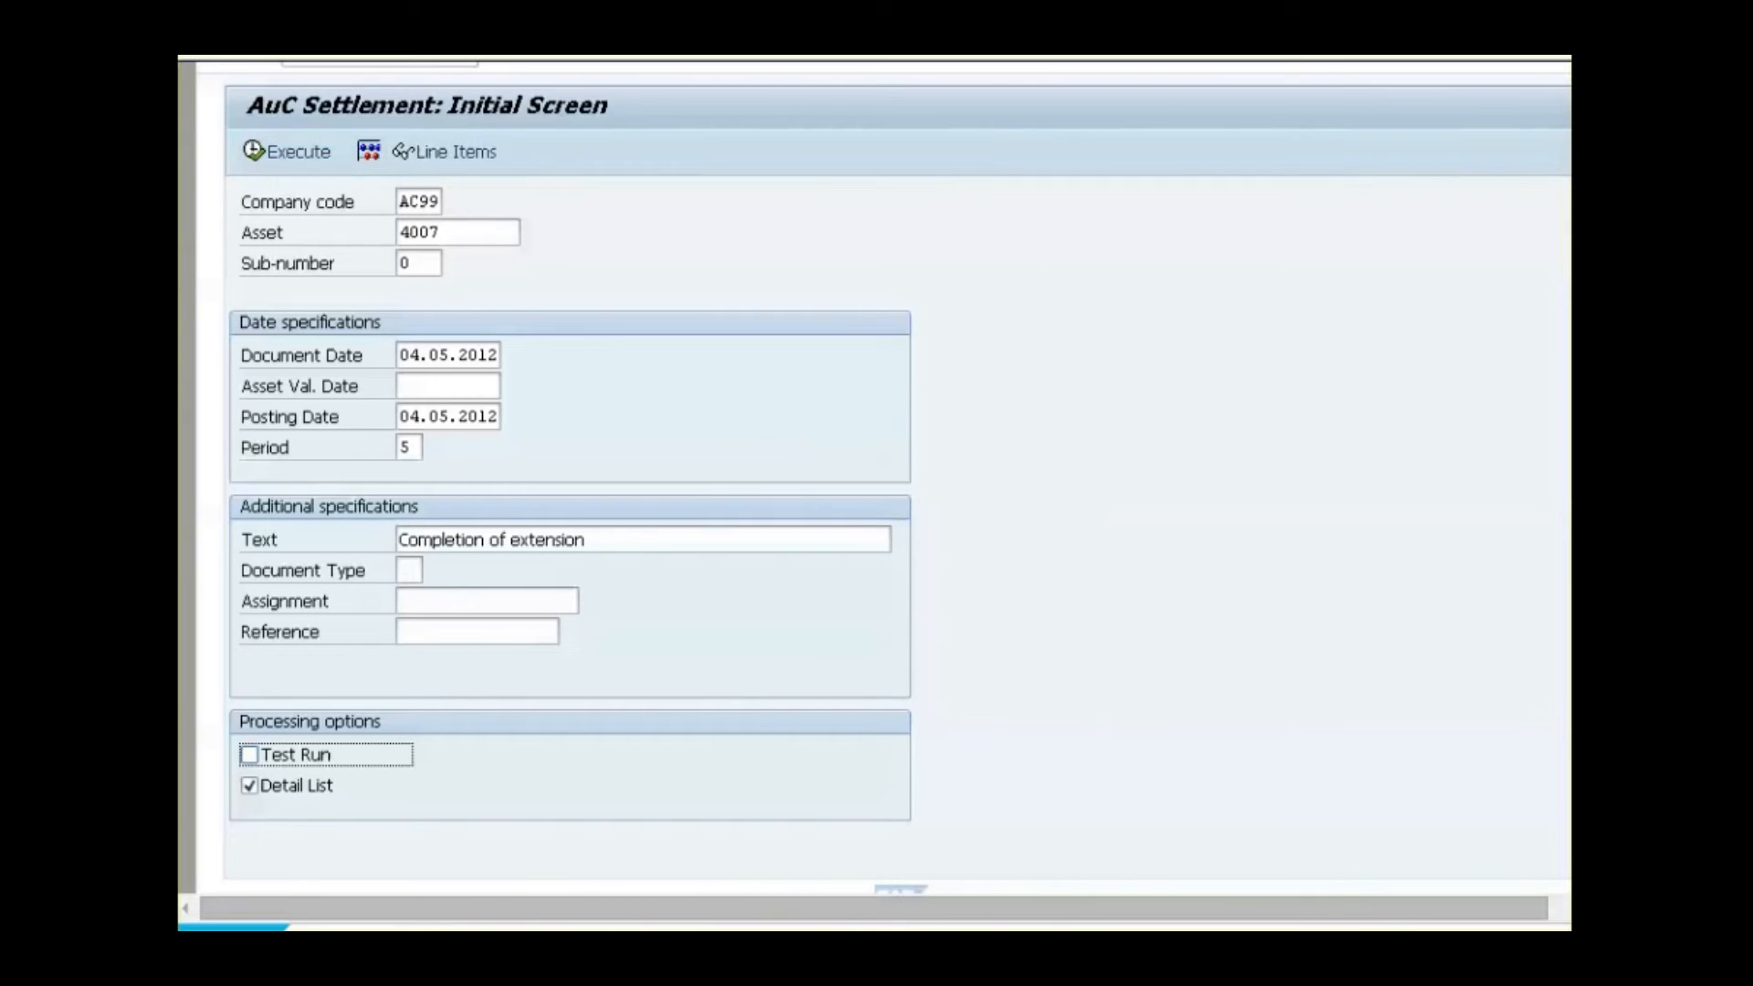
key(F8)
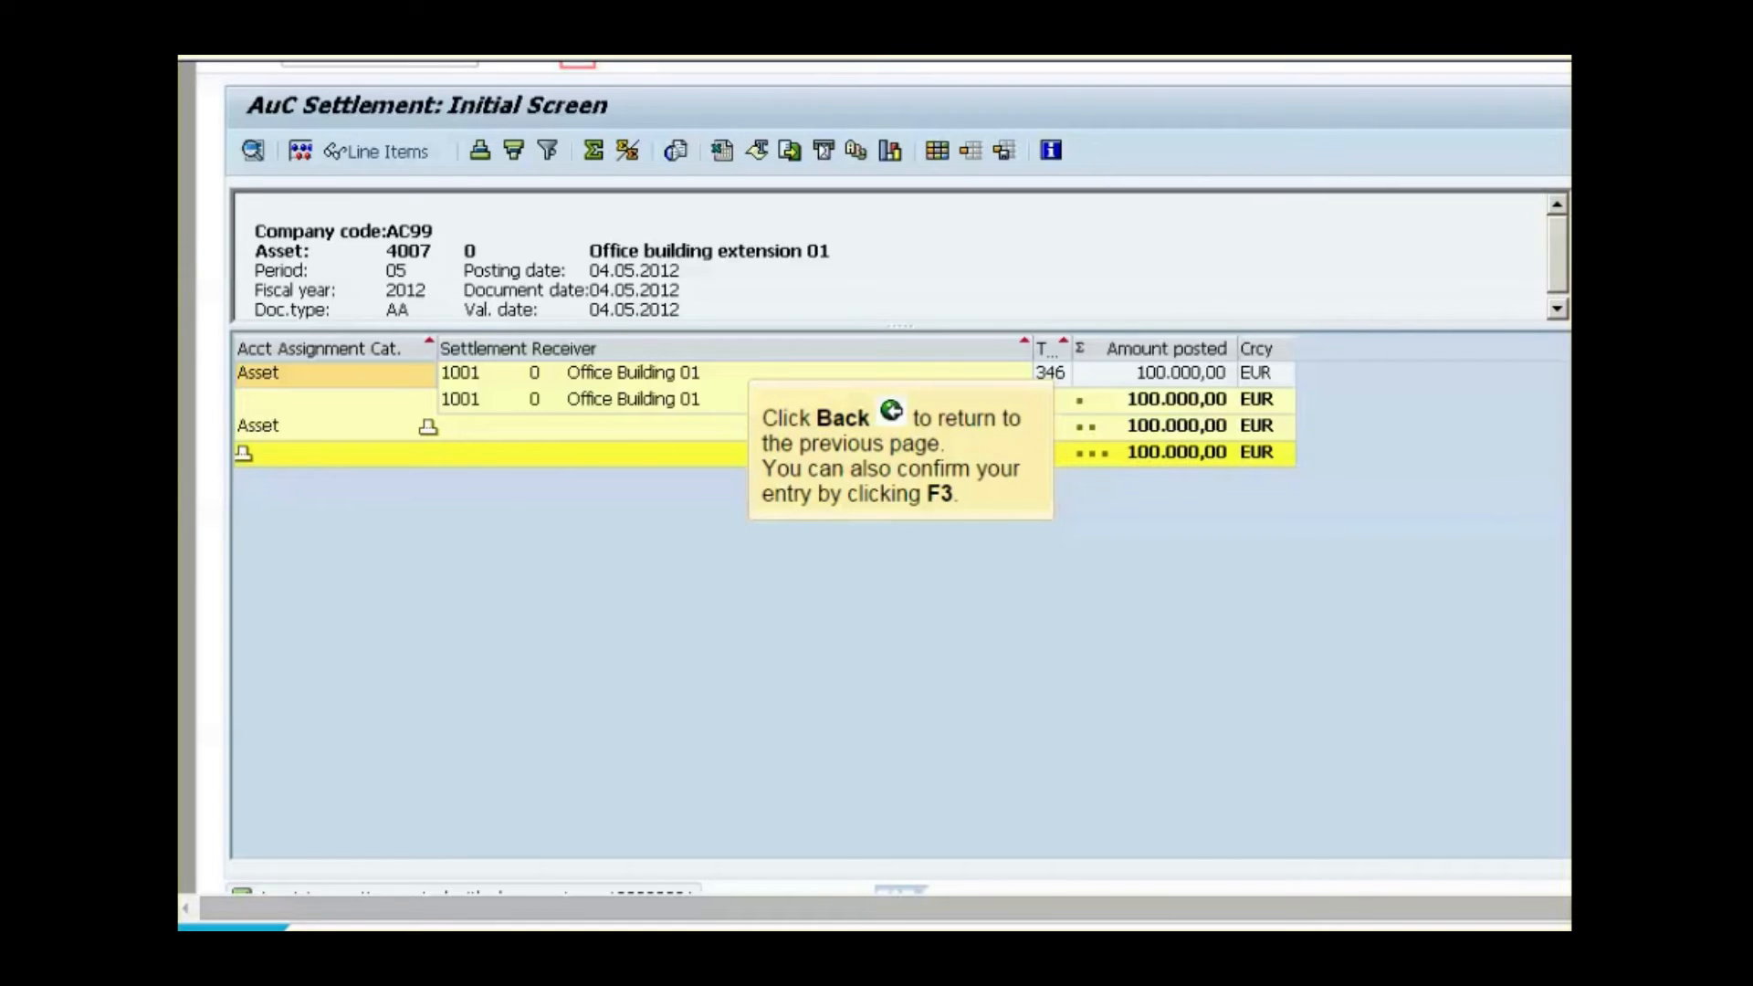
key(F3)
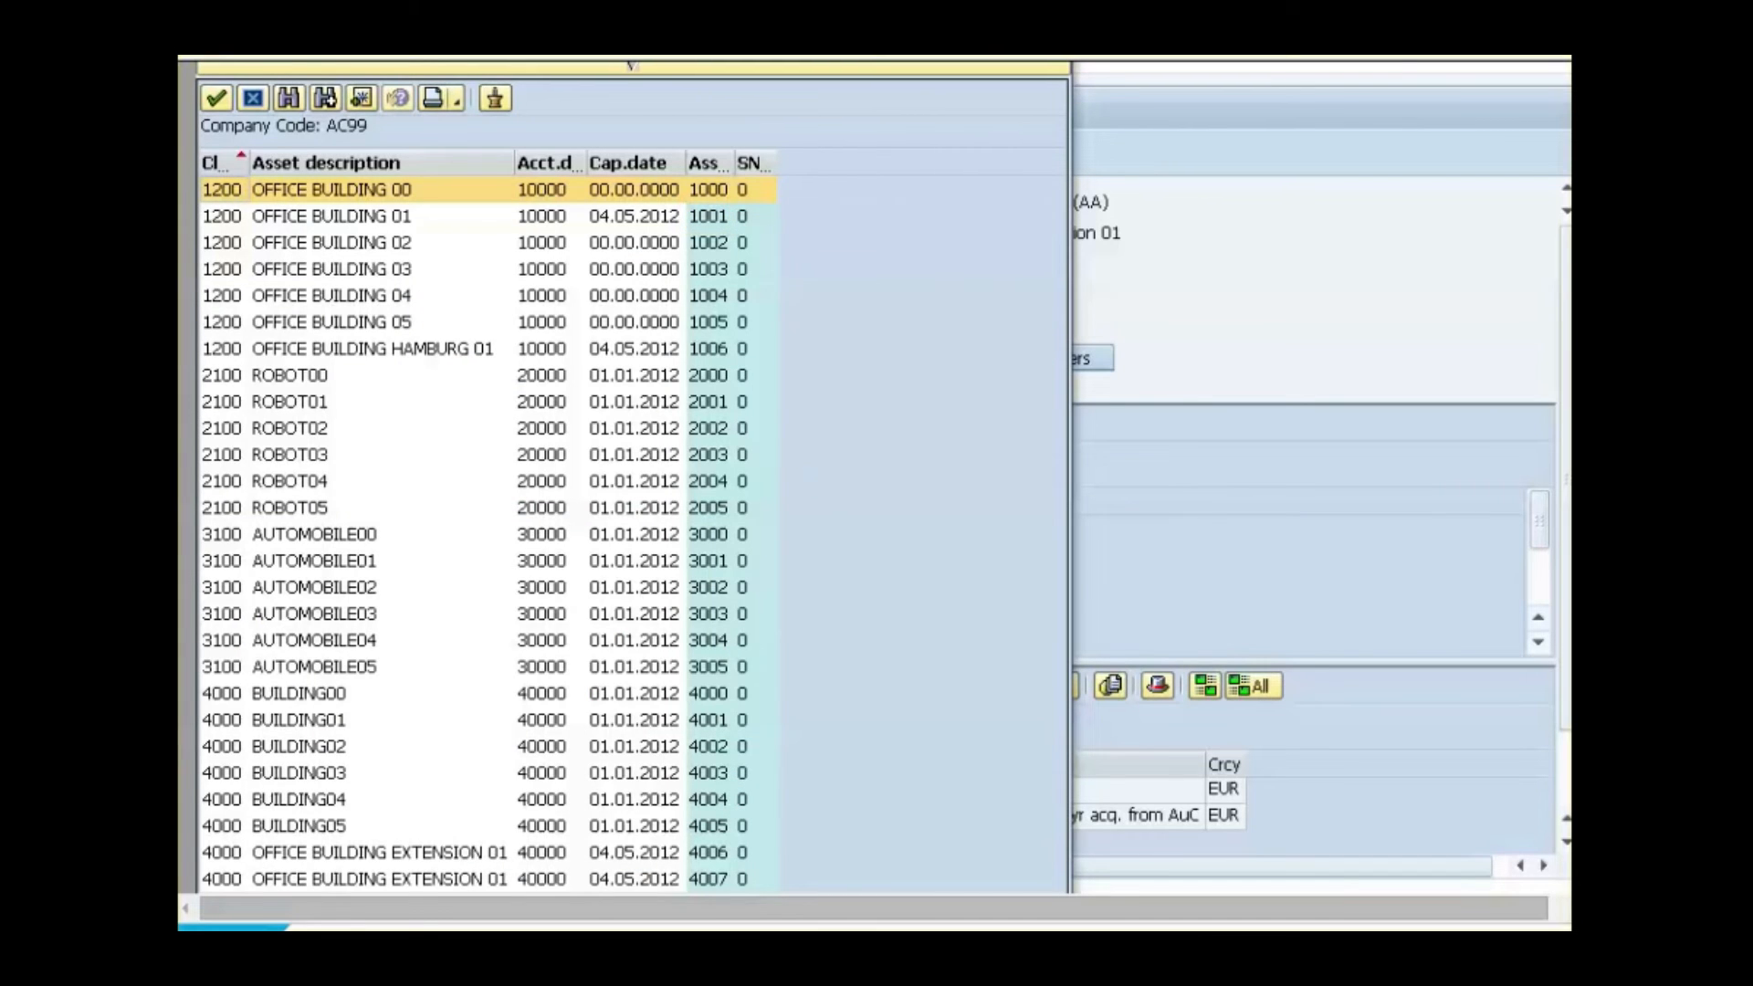
Choose asset 1001 (Office Building 01) from the asset list and load it in the Asset Explorer
click(709, 216)
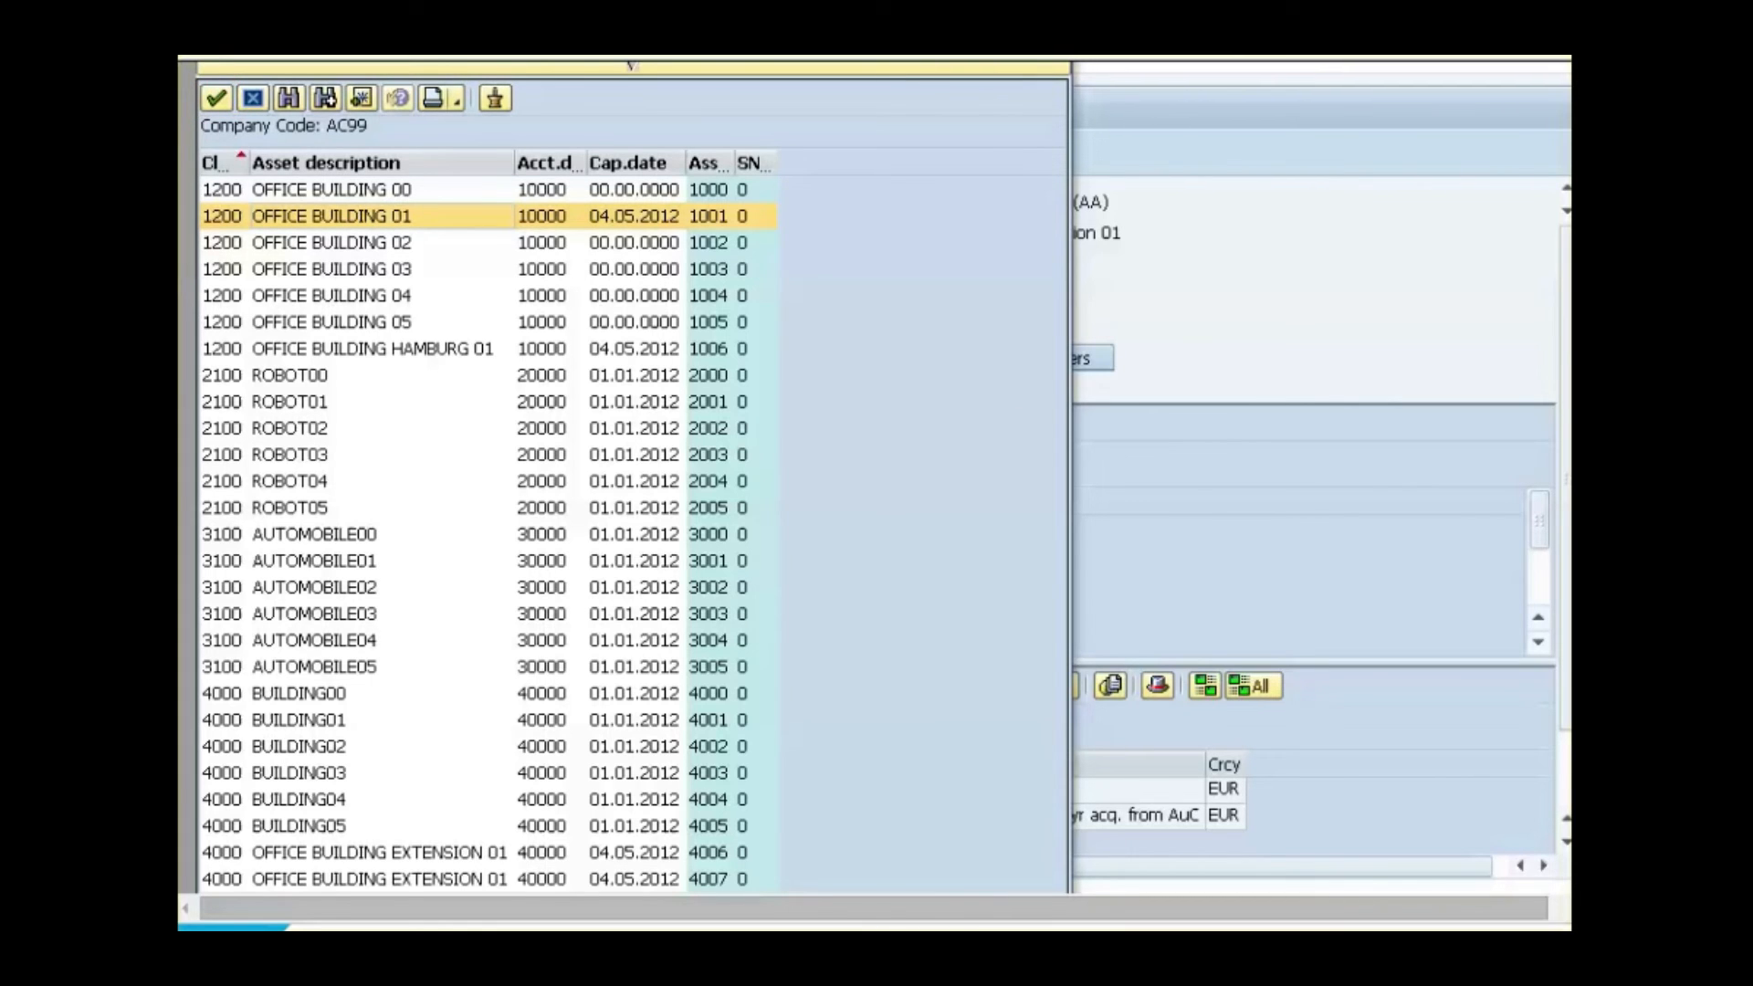
key(Return)
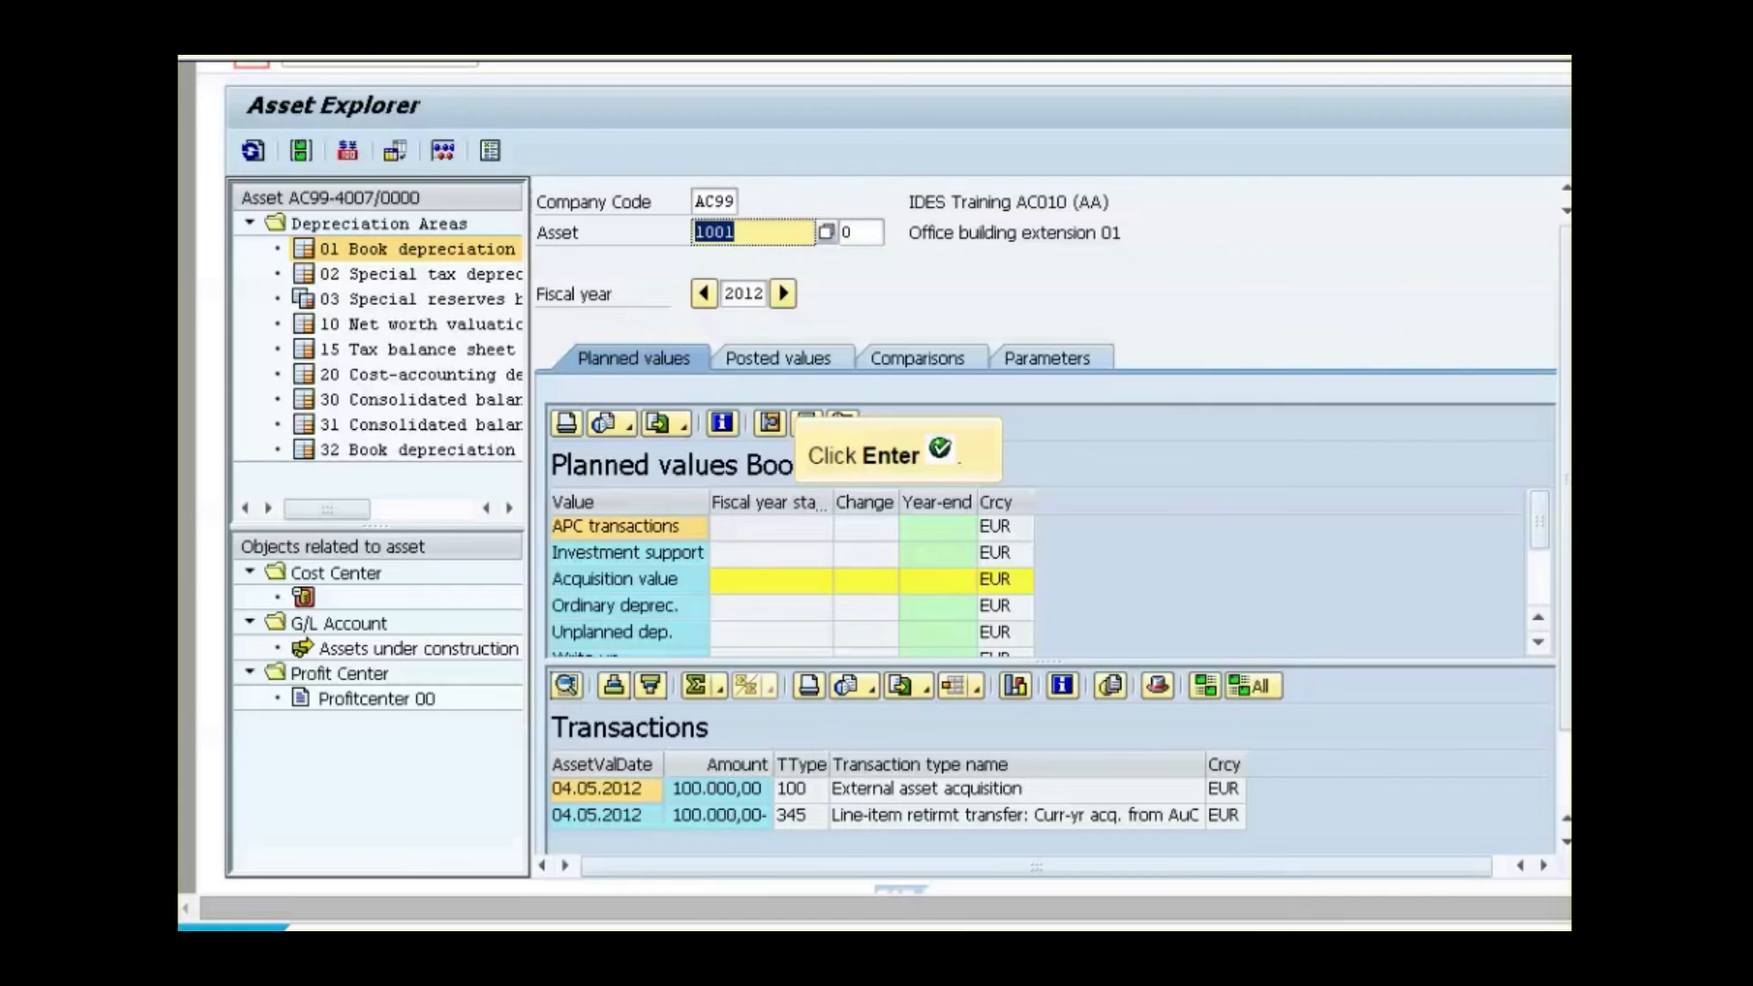
key(Return)
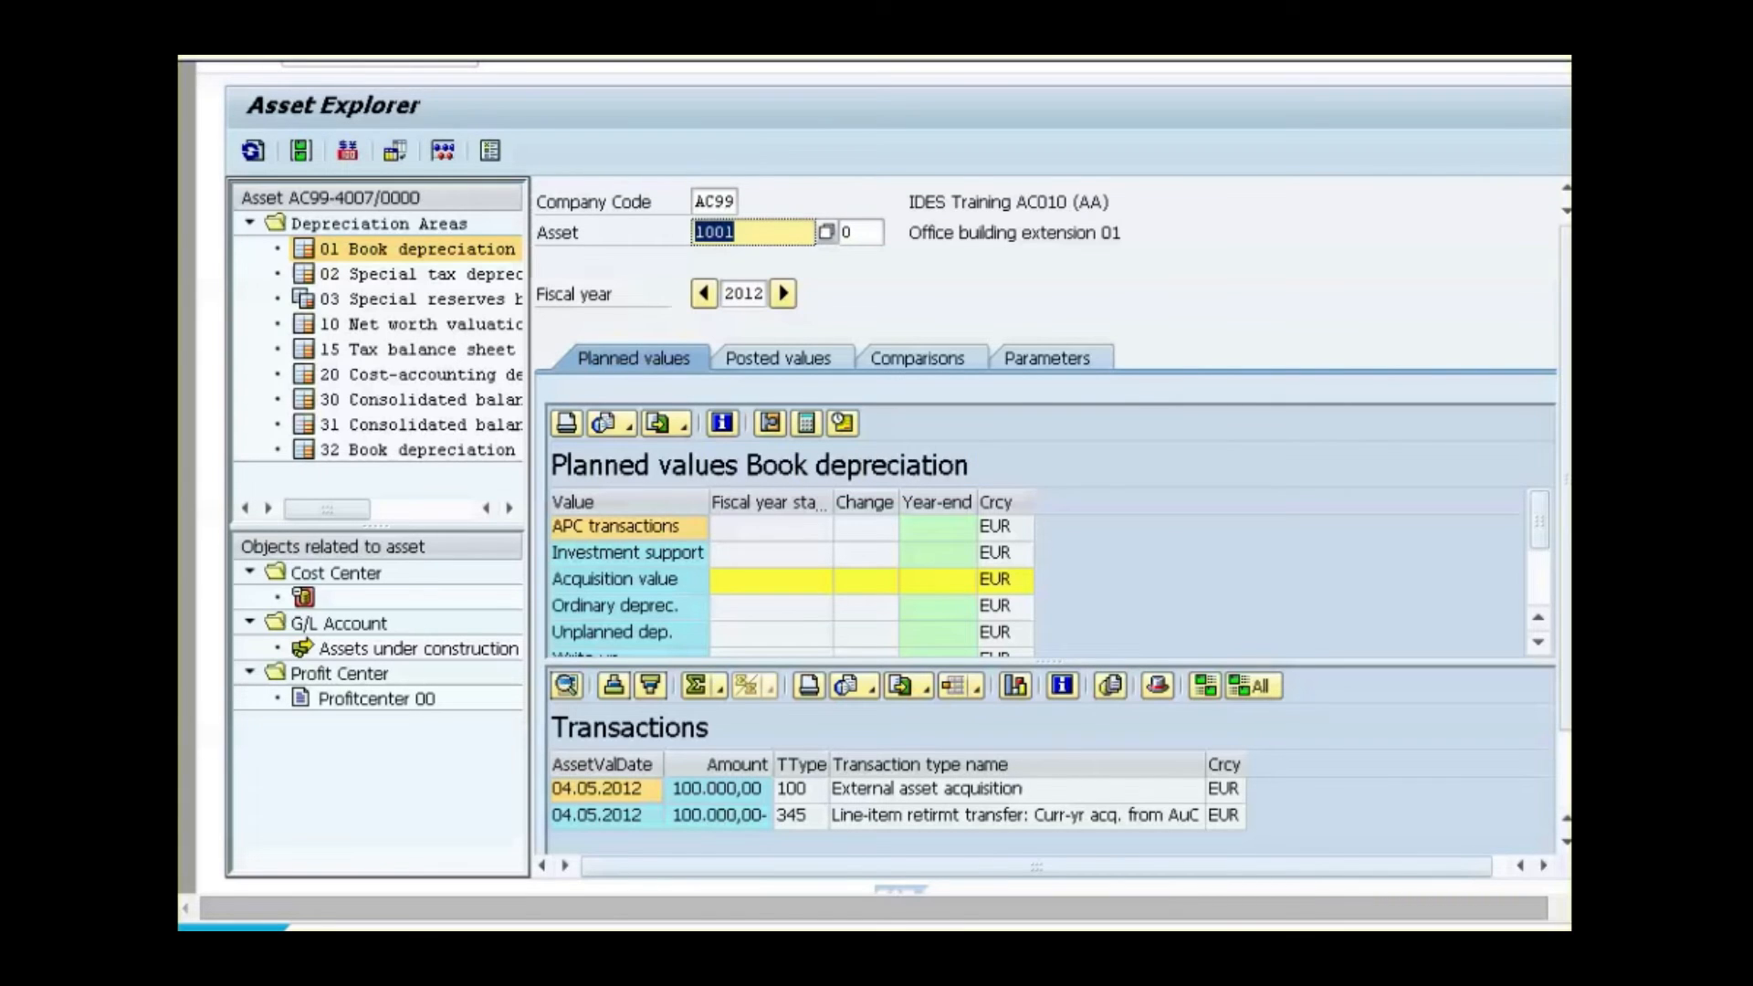